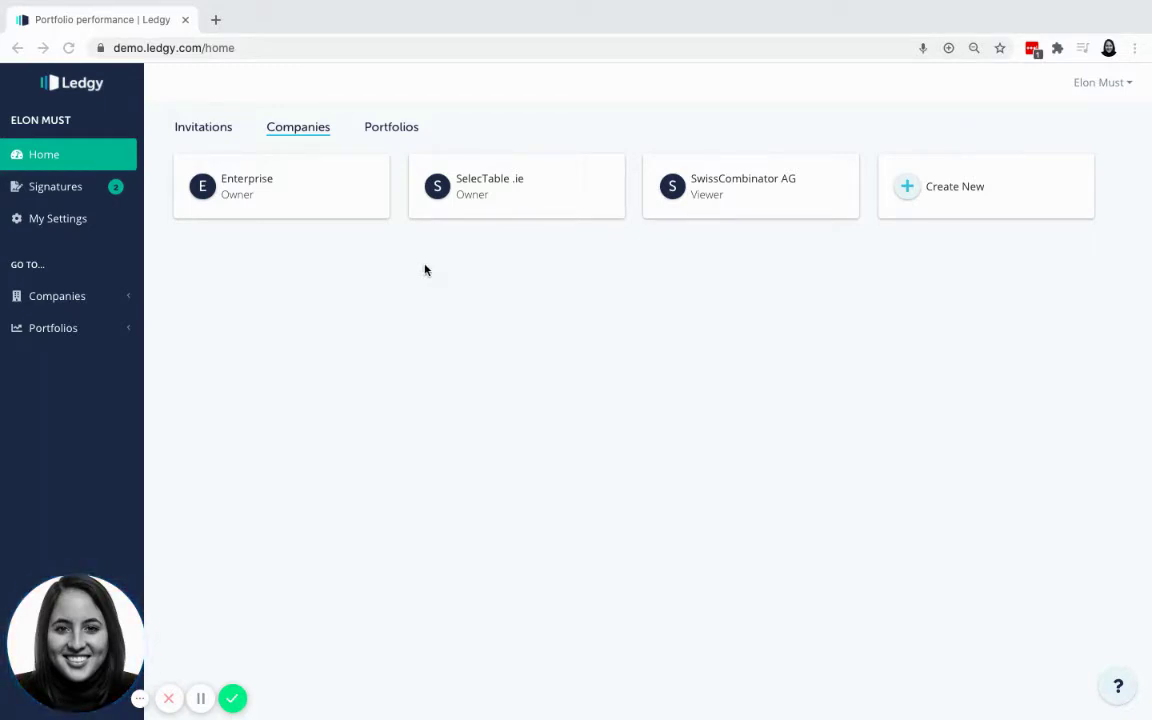
# Step: Check the pending invitations on the home page and open the "Name of the fund" portfolio
pyautogui.click(193, 130)
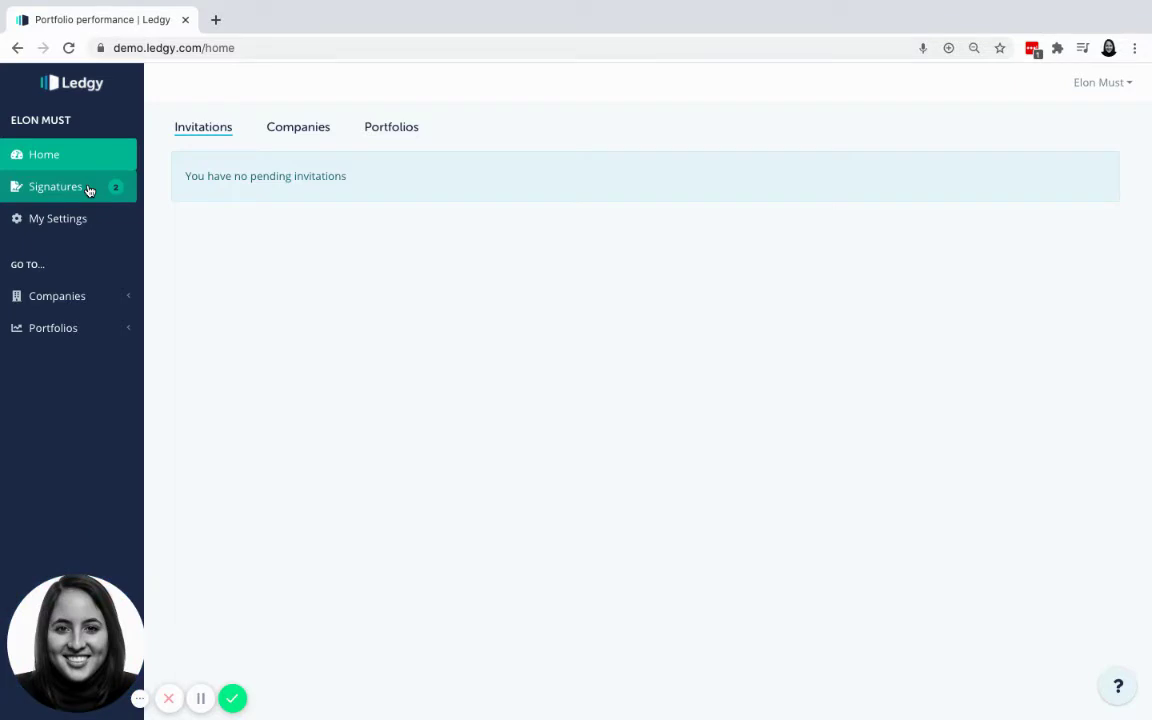
pyautogui.click(387, 133)
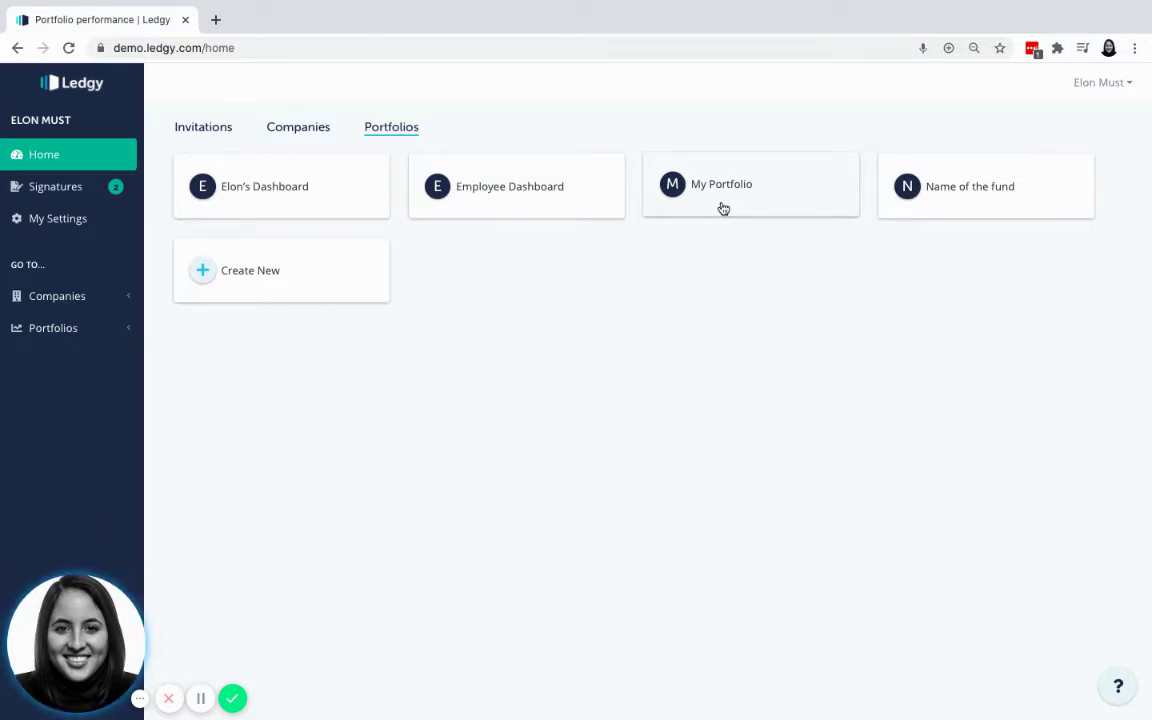
pyautogui.click(972, 197)
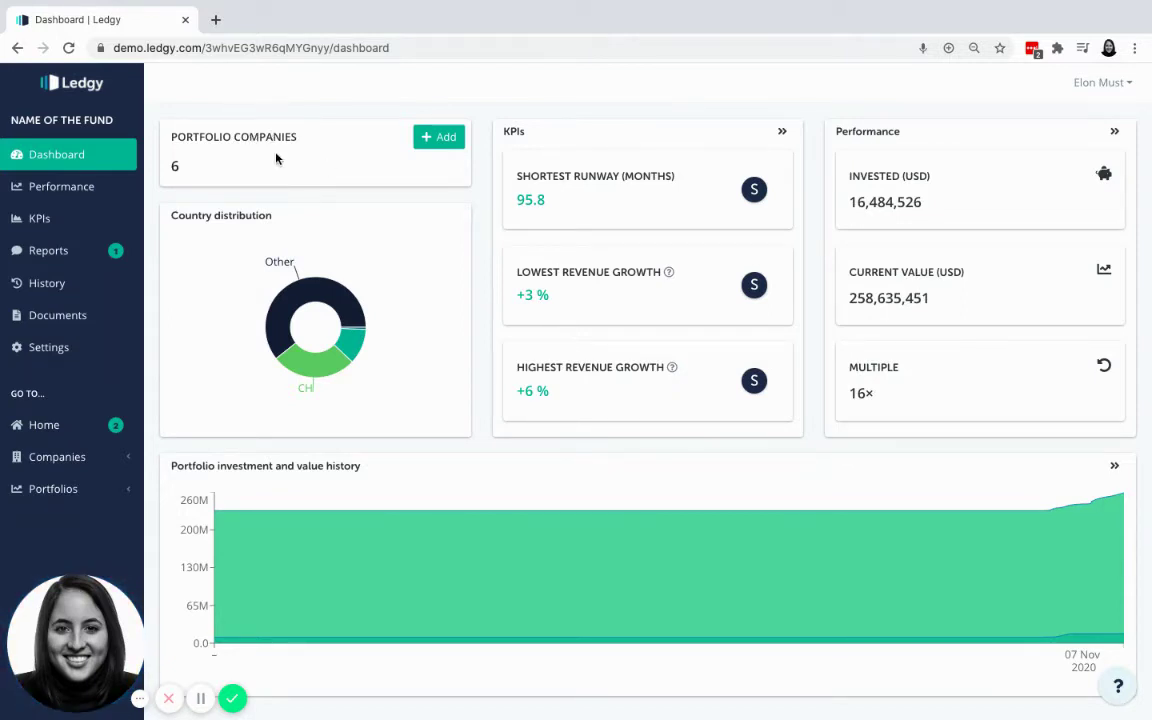
# Step: Review the options for adding portfolio companies on the dashboard and inspect the country distribution chart's segments
pyautogui.click(435, 142)
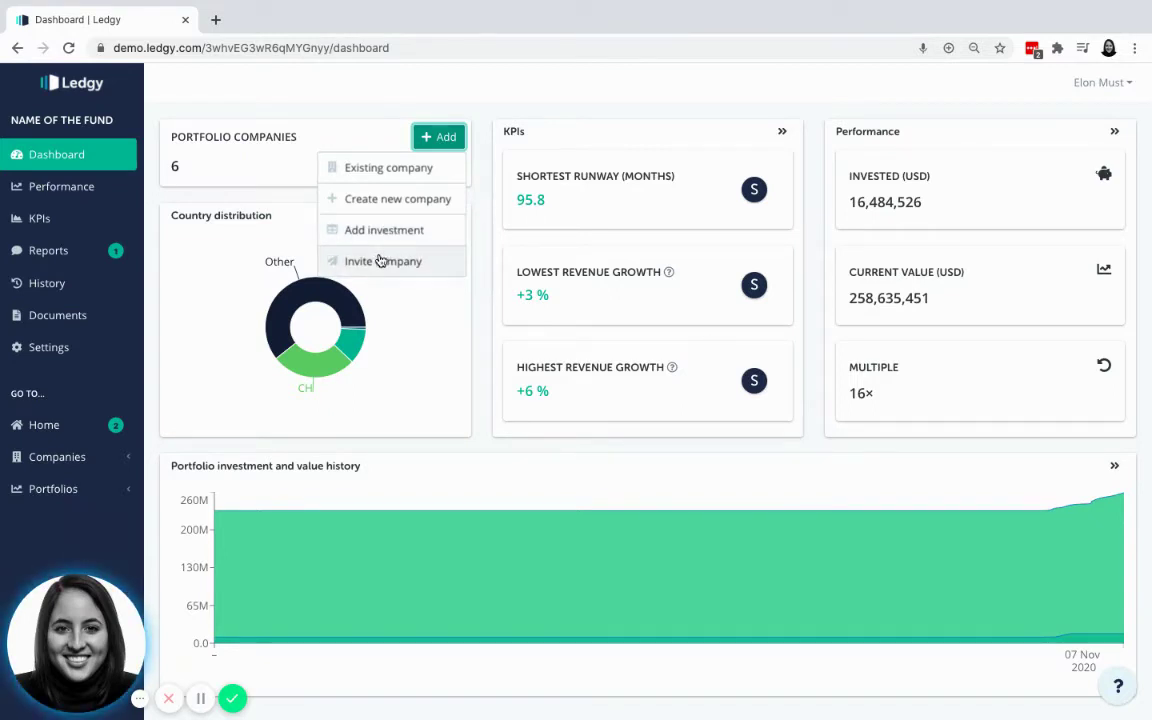
pyautogui.click(390, 300)
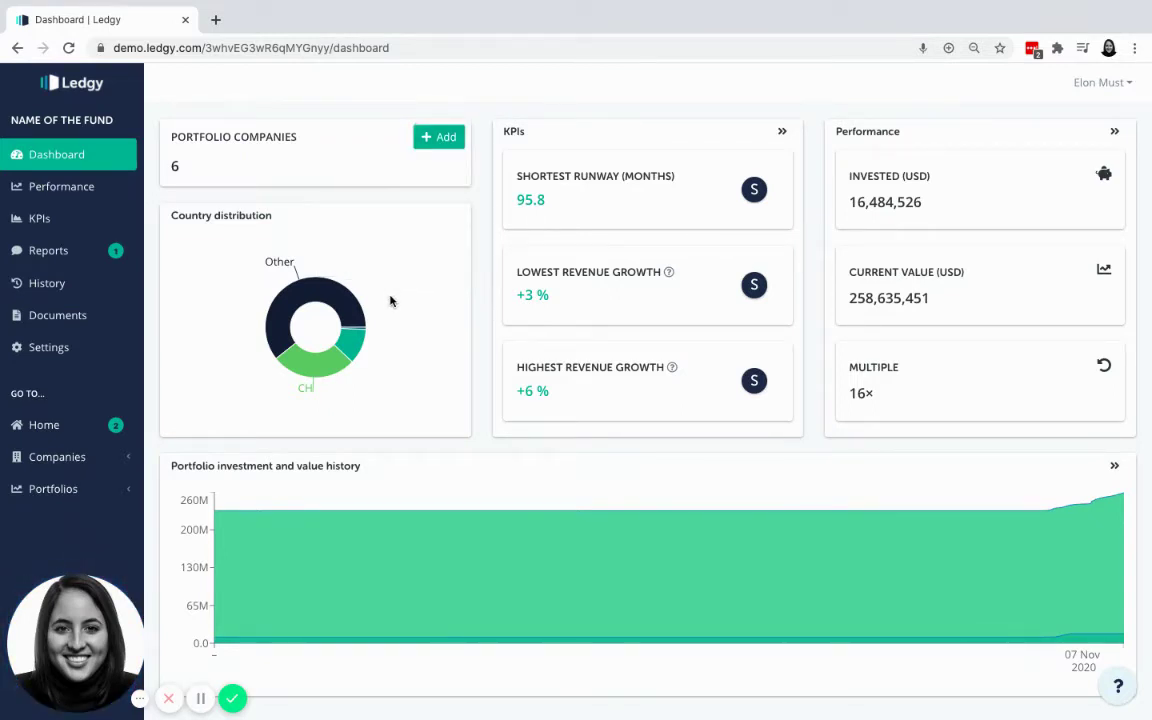
pyautogui.moveTo(295, 362)
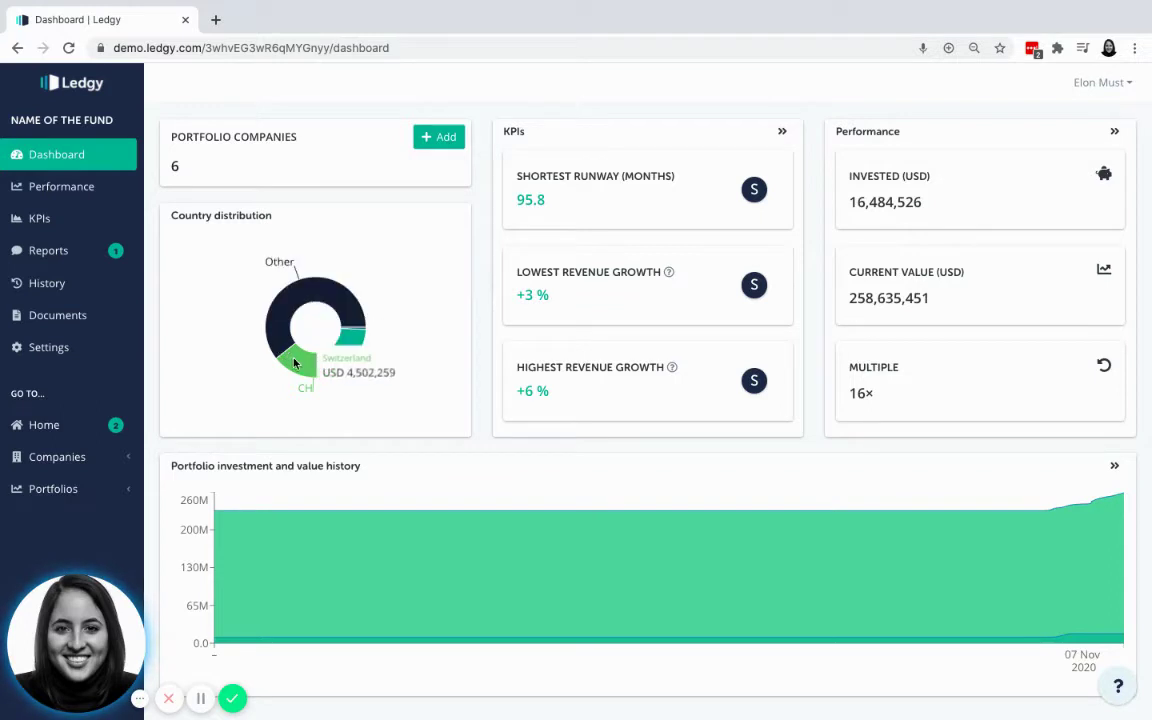
pyautogui.moveTo(362, 335)
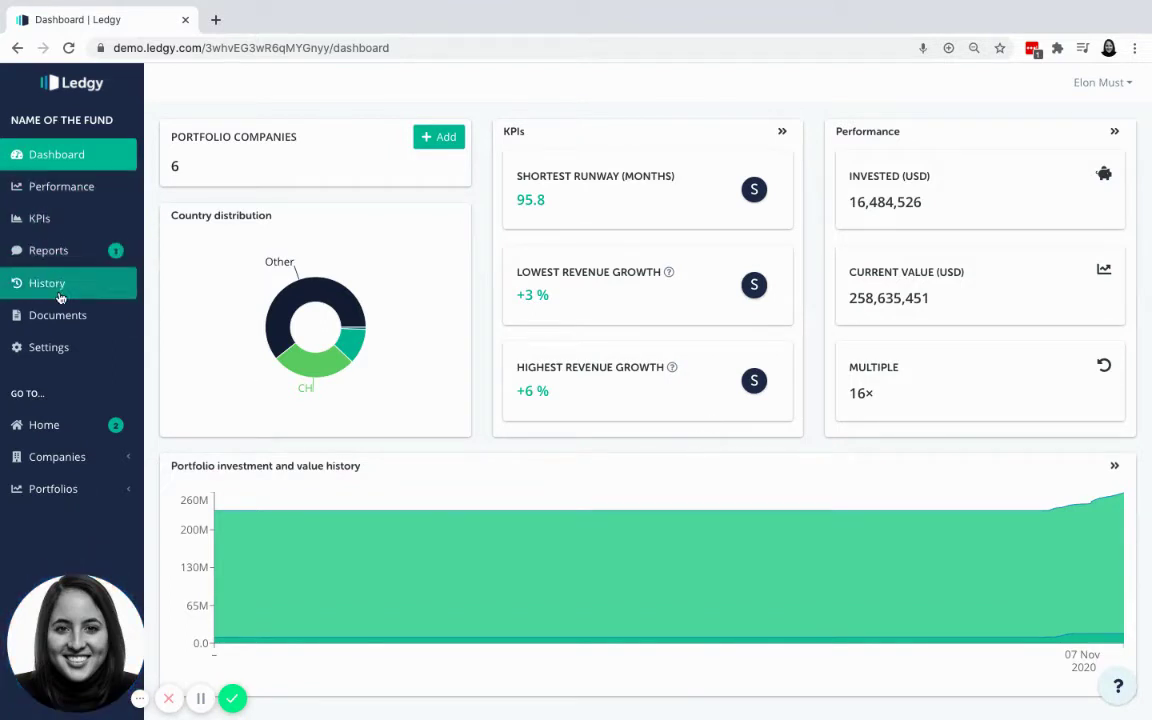
# Step: Open the fund's Performance page and view the options for adding a company or investment
pyautogui.click(89, 203)
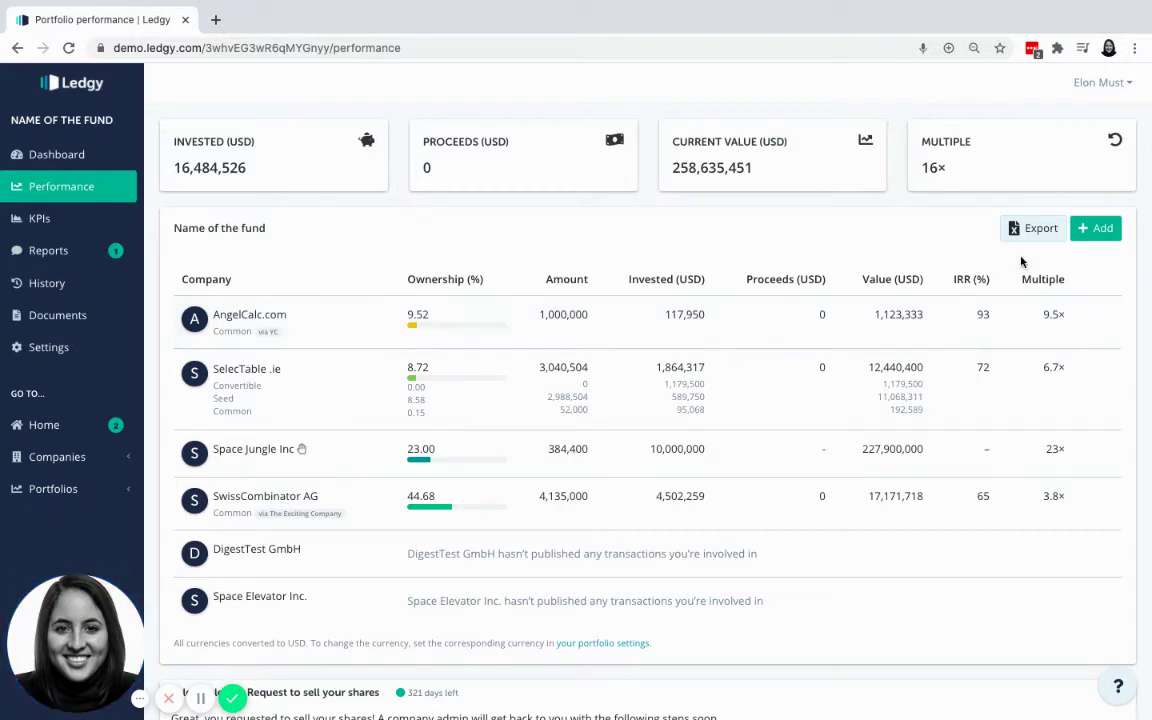
pyautogui.click(1101, 229)
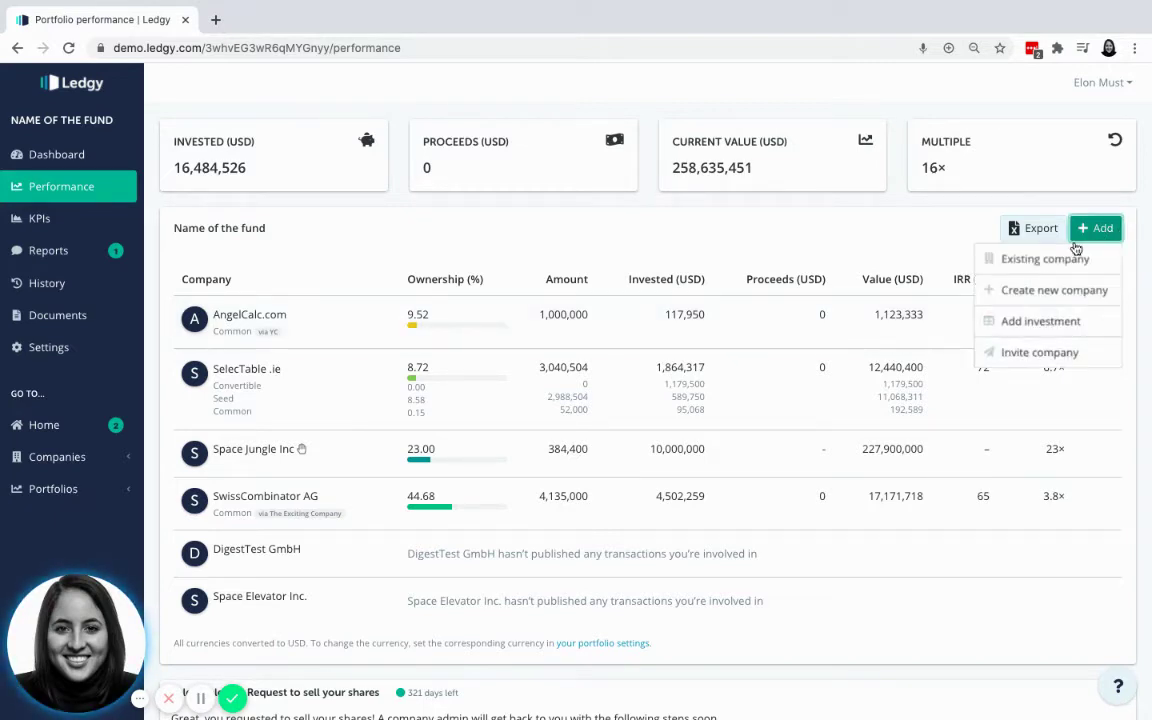
pyautogui.click(934, 224)
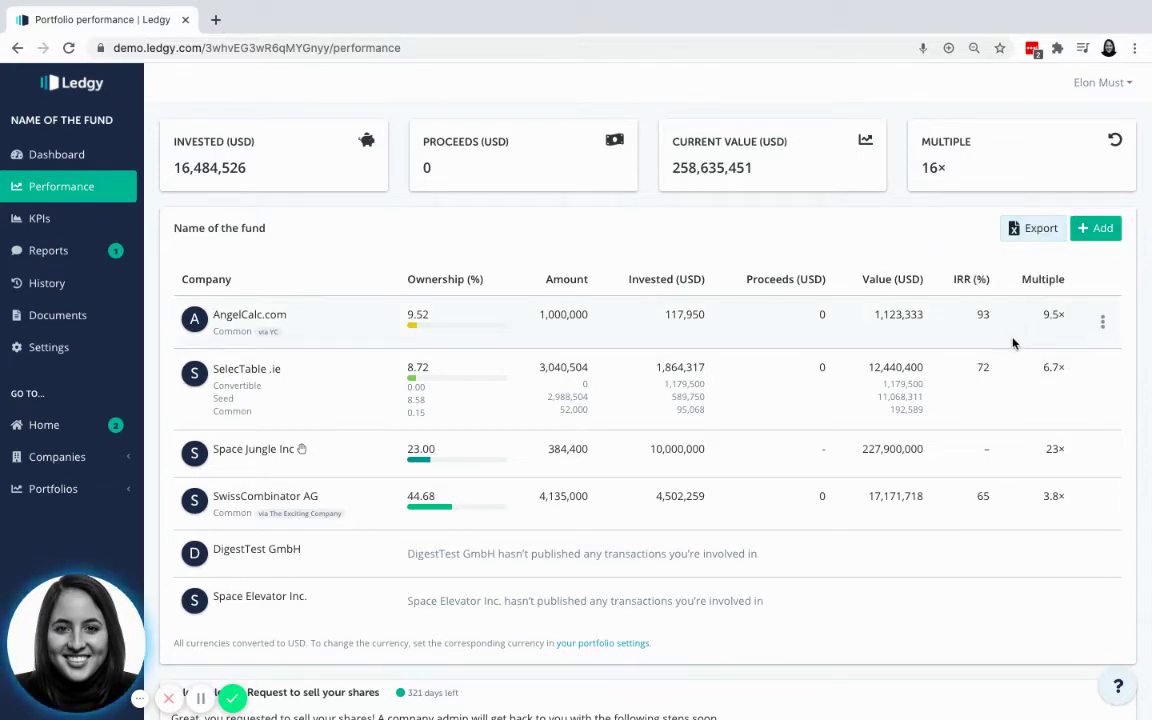
# Step: View the investment status options available for AngelCalc.com without changing its status
pyautogui.click(1102, 324)
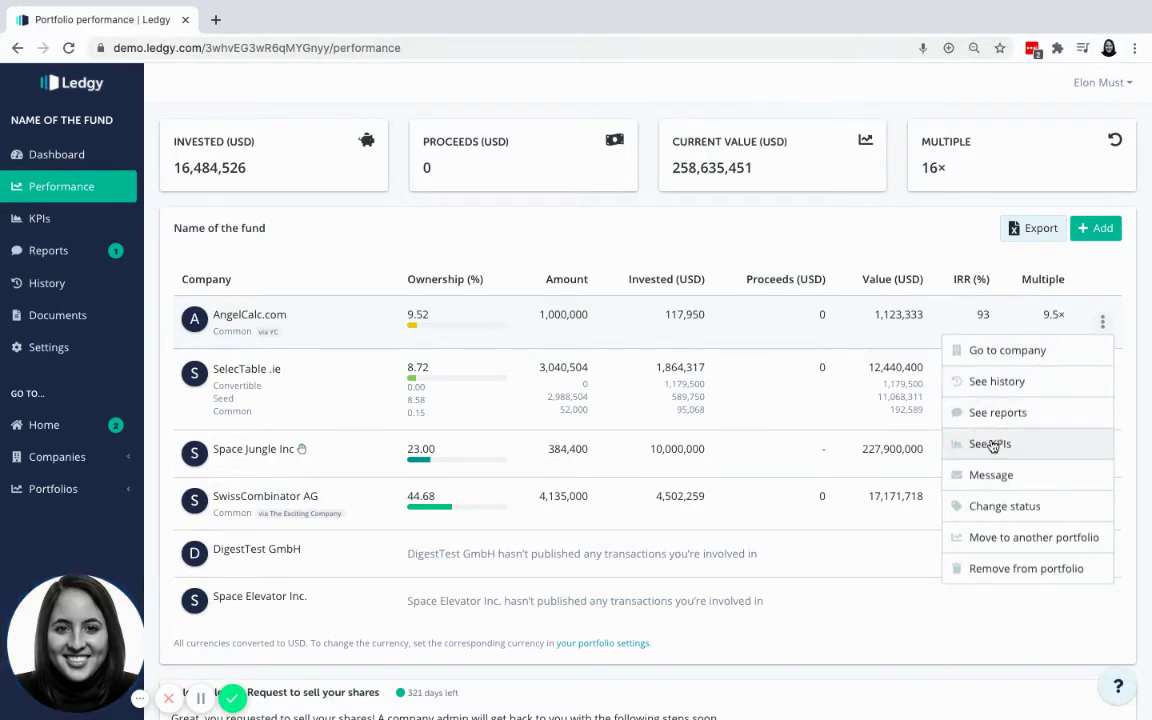
pyautogui.click(981, 508)
pyautogui.click(586, 166)
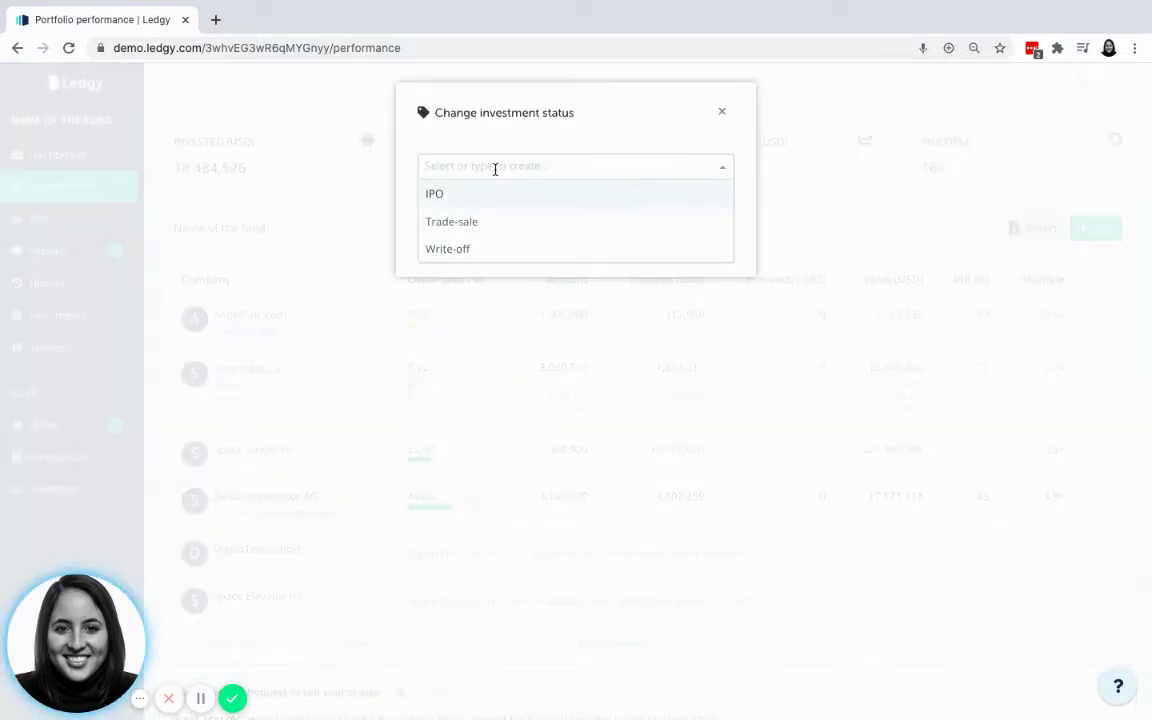
pyautogui.click(721, 112)
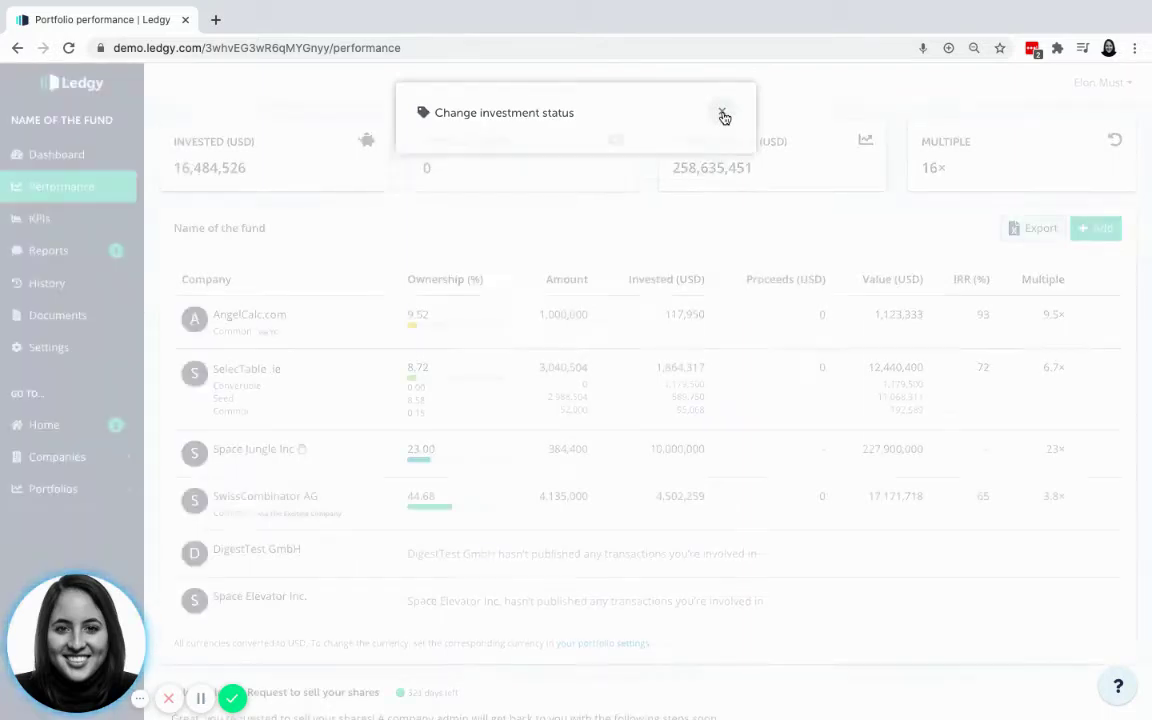
# Step: View the portfolios to which the AngelCalc.com investment can be moved, without moving it
pyautogui.click(1102, 321)
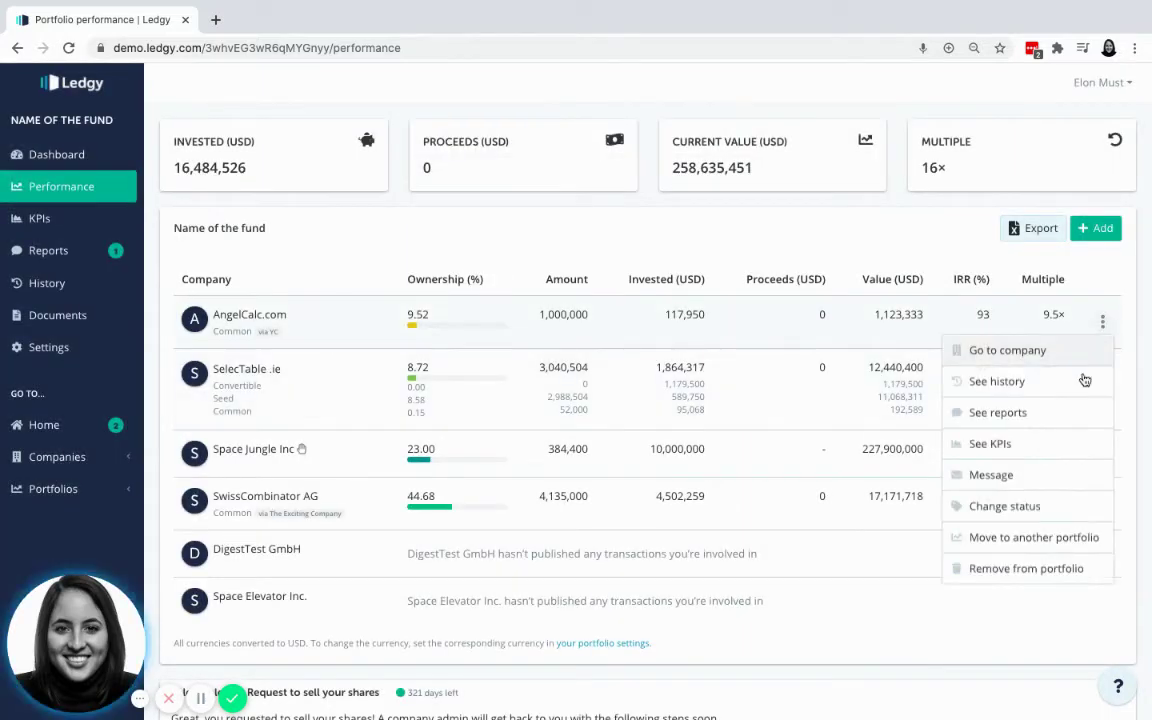
pyautogui.click(1026, 539)
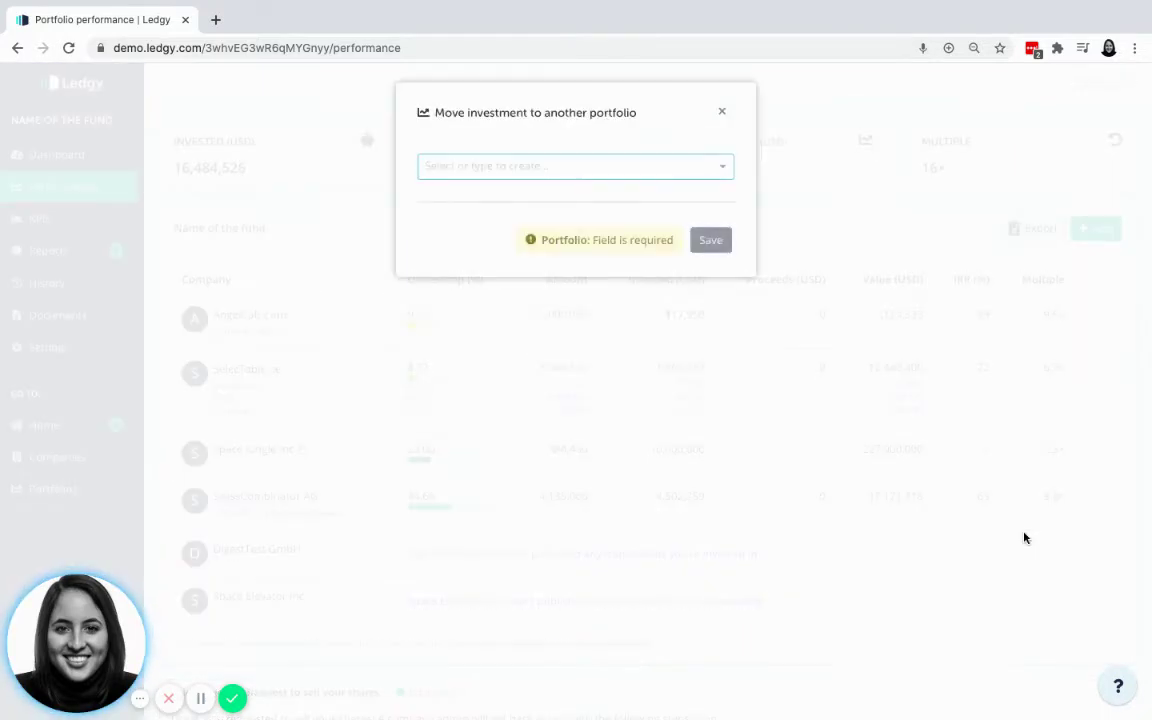
pyautogui.click(520, 166)
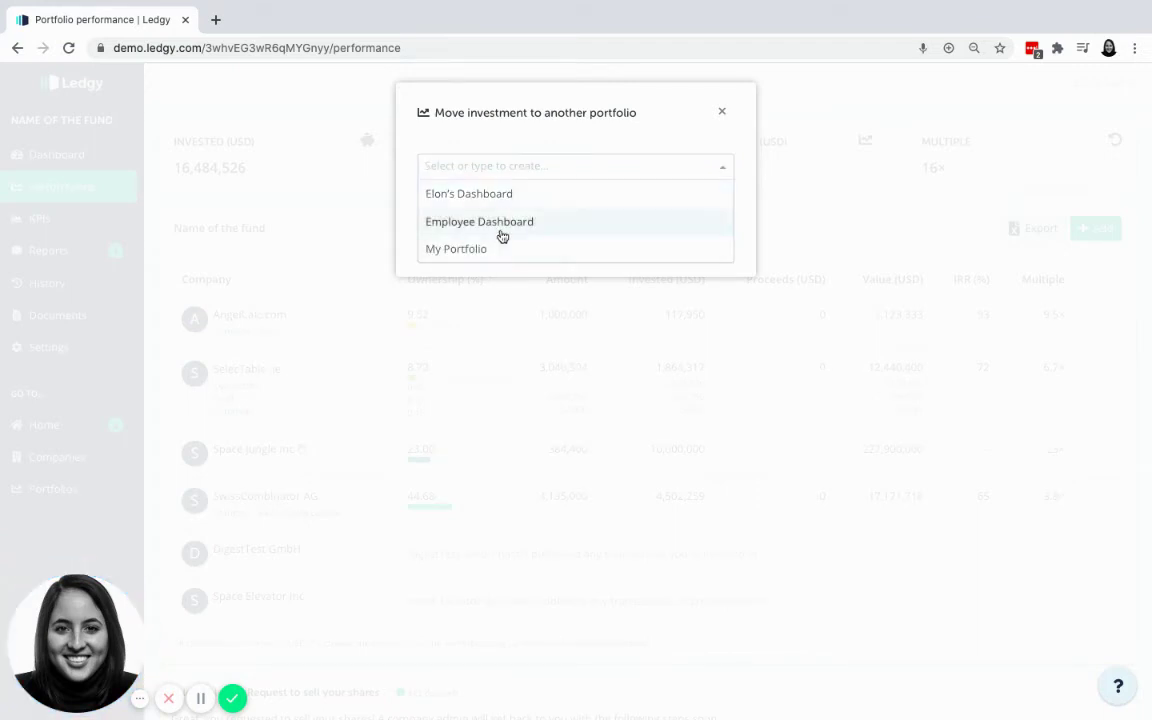
pyautogui.click(719, 116)
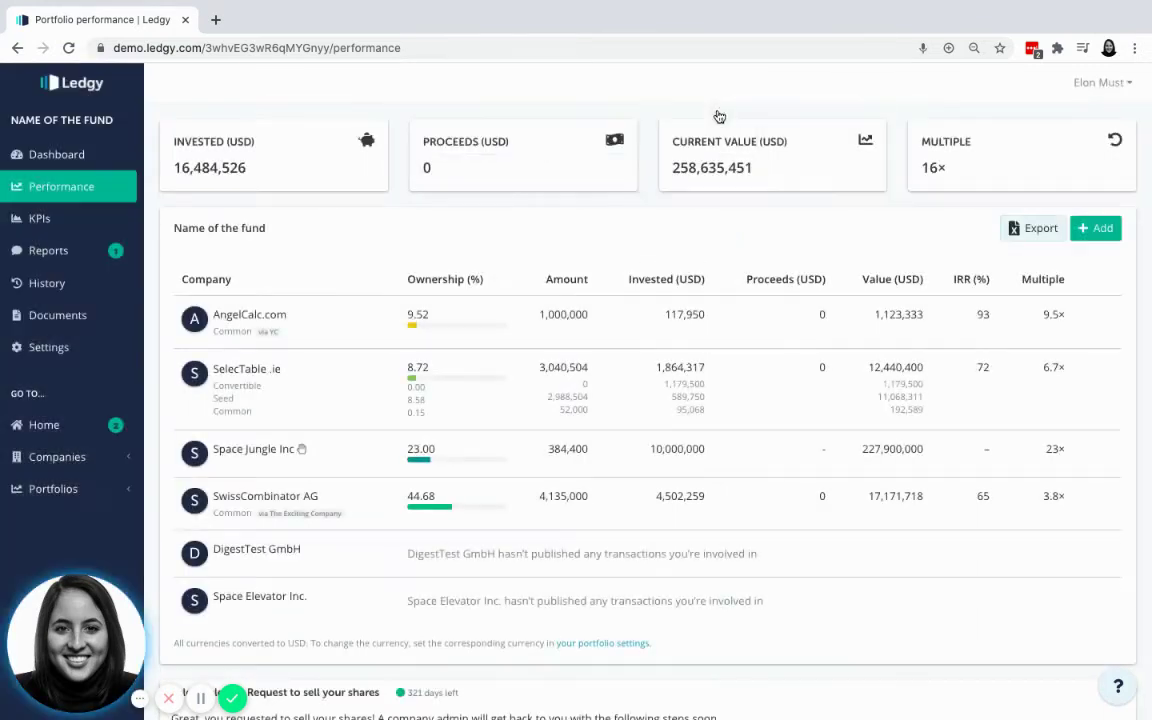
# Step: Review the available actions for AngelCalc.com and open its KPIs
pyautogui.click(1102, 324)
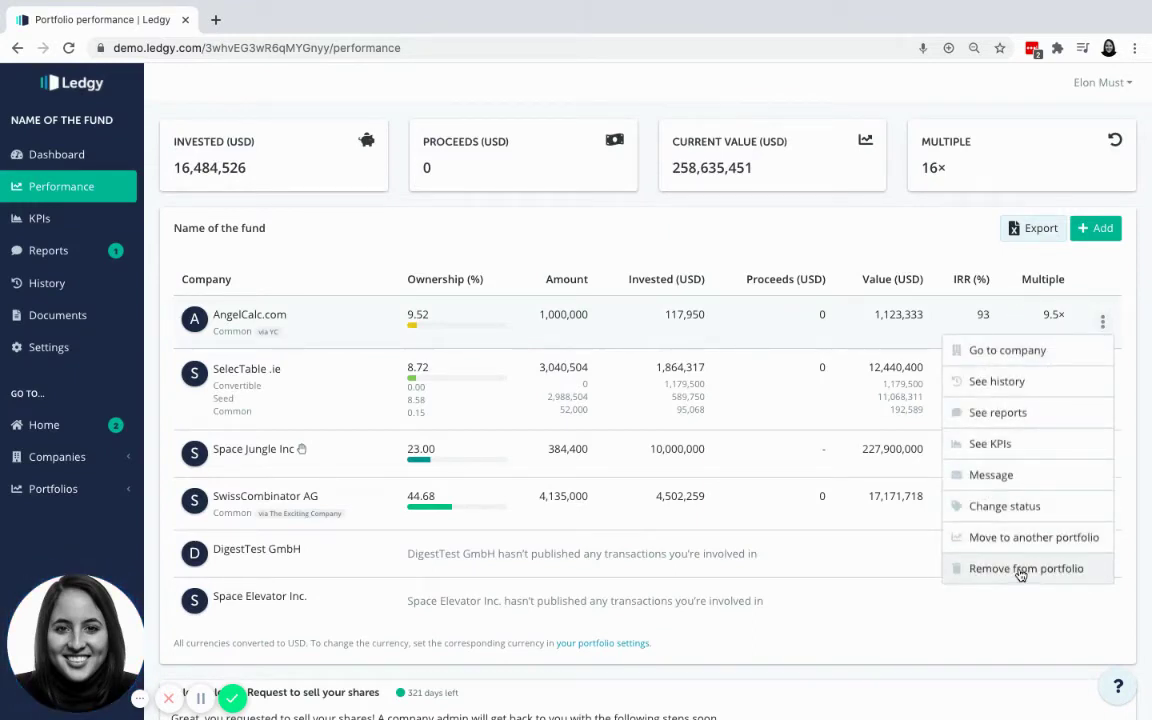
pyautogui.click(1077, 316)
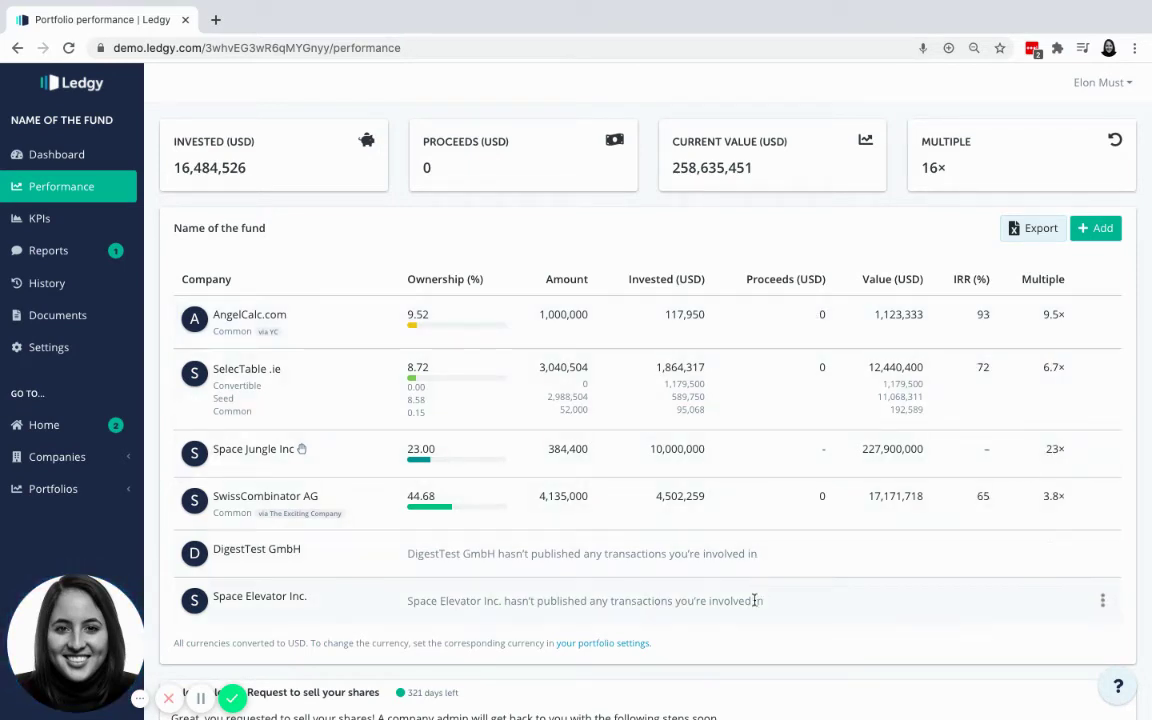
pyautogui.click(1101, 322)
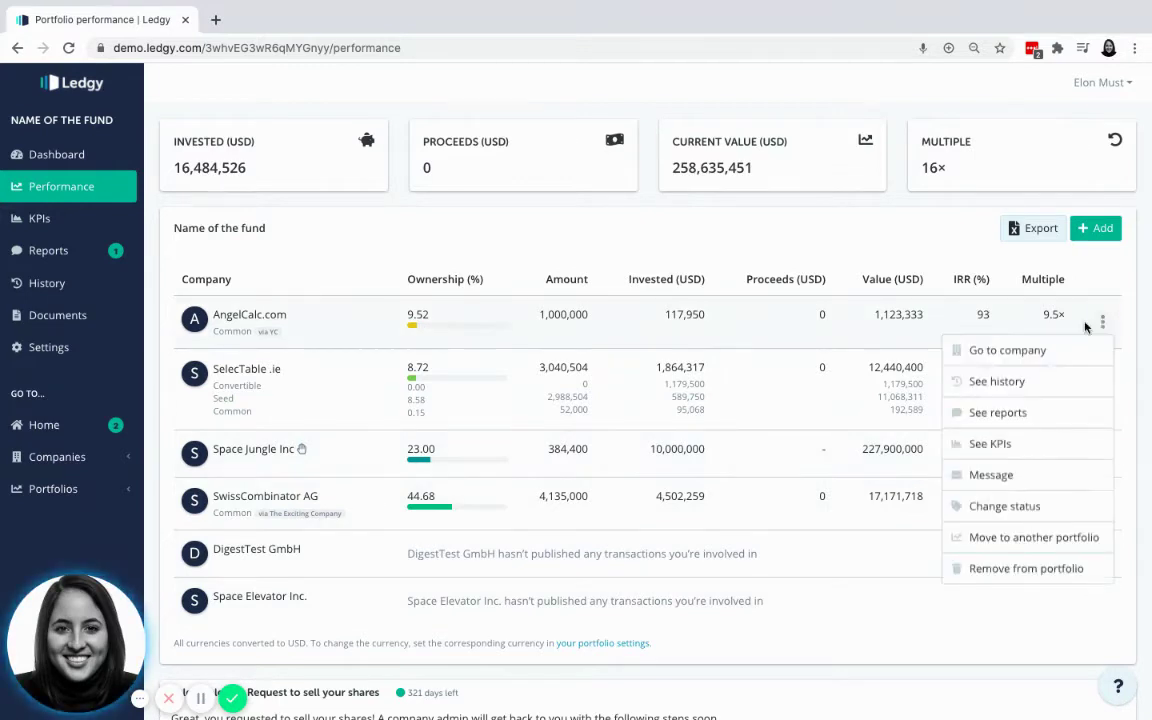
pyautogui.click(990, 449)
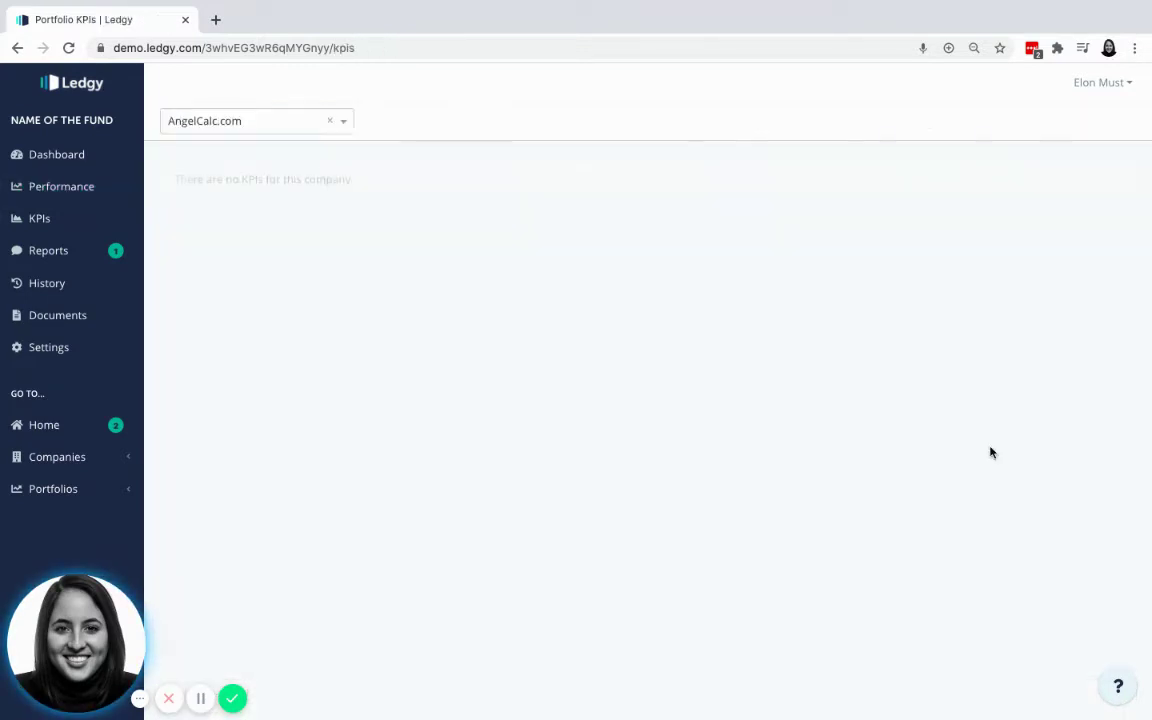
# Step: Clear the company filter on the KPI charts, then view the charts for SelecTable .ie and SwissCombinator AG
pyautogui.click(331, 122)
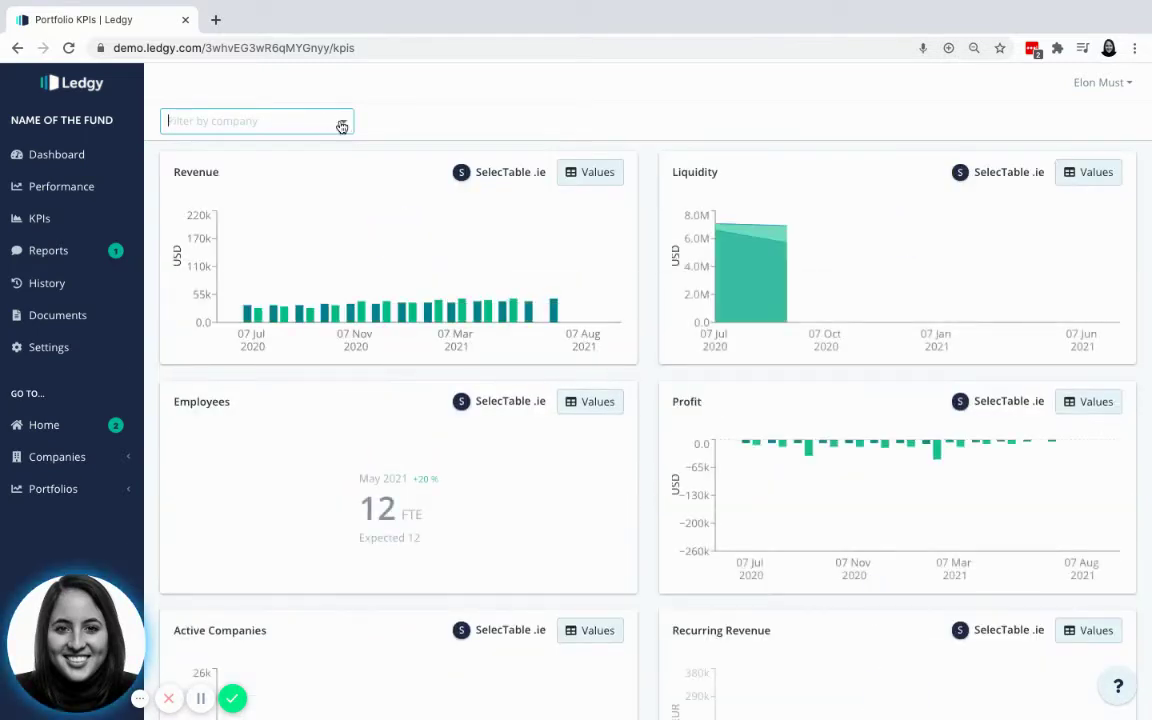
pyautogui.click(341, 126)
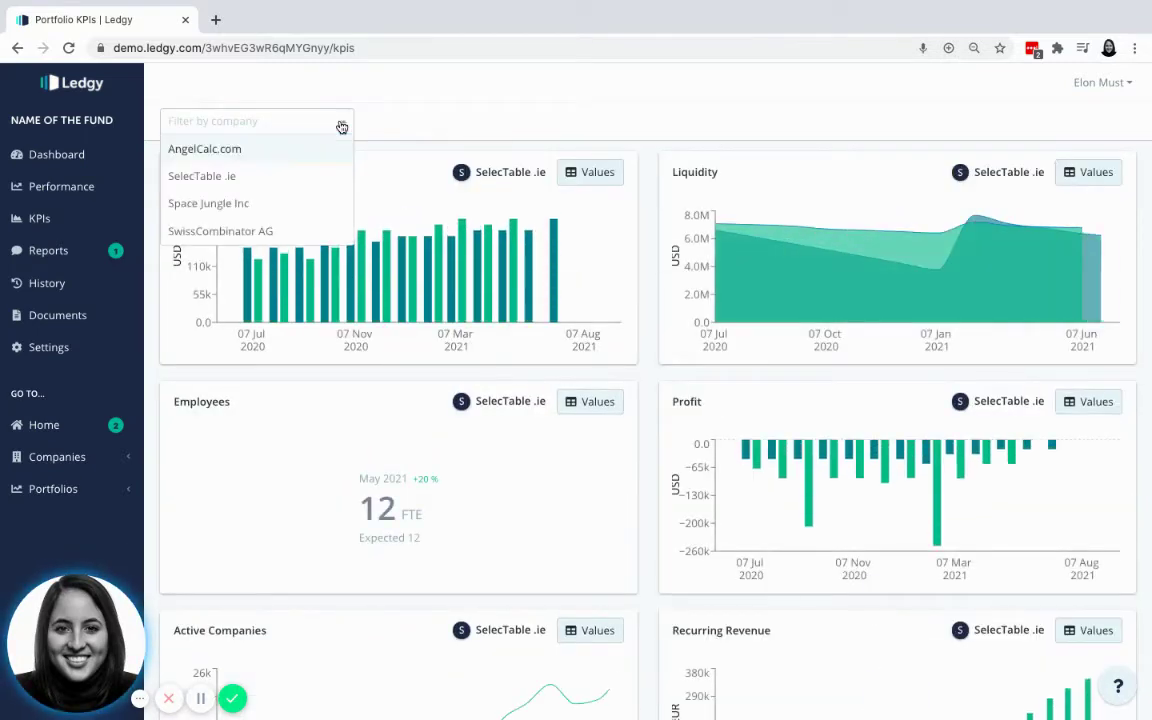
pyautogui.click(251, 177)
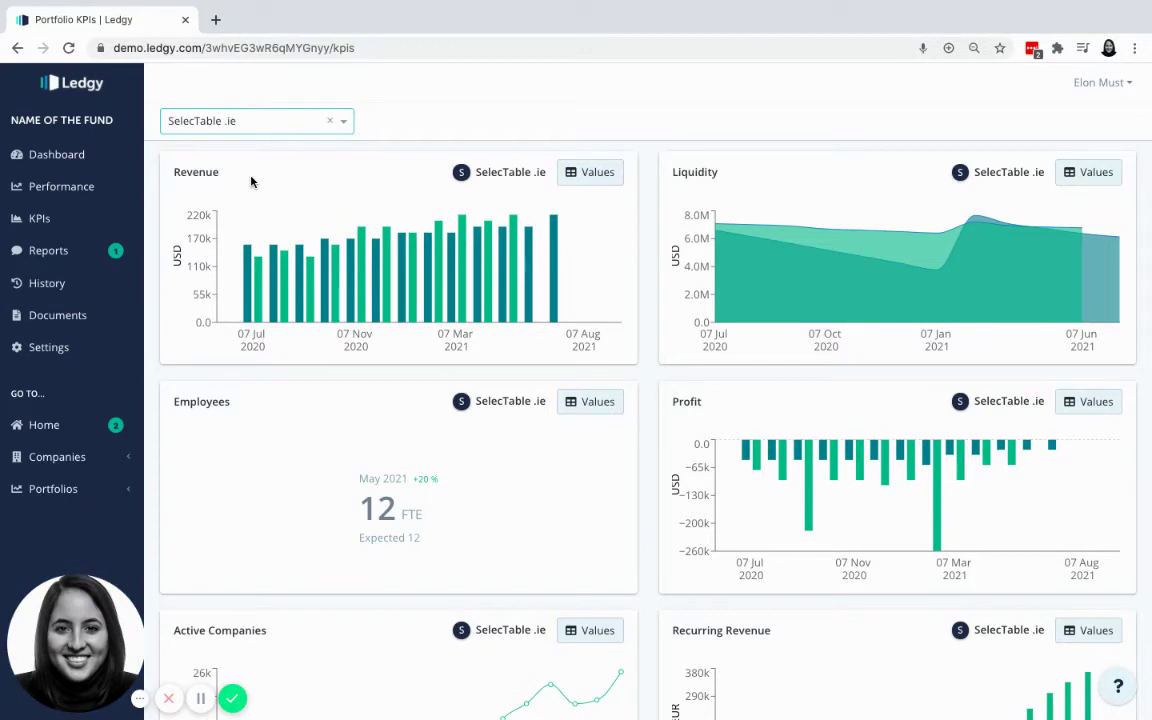
pyautogui.click(342, 122)
pyautogui.click(229, 232)
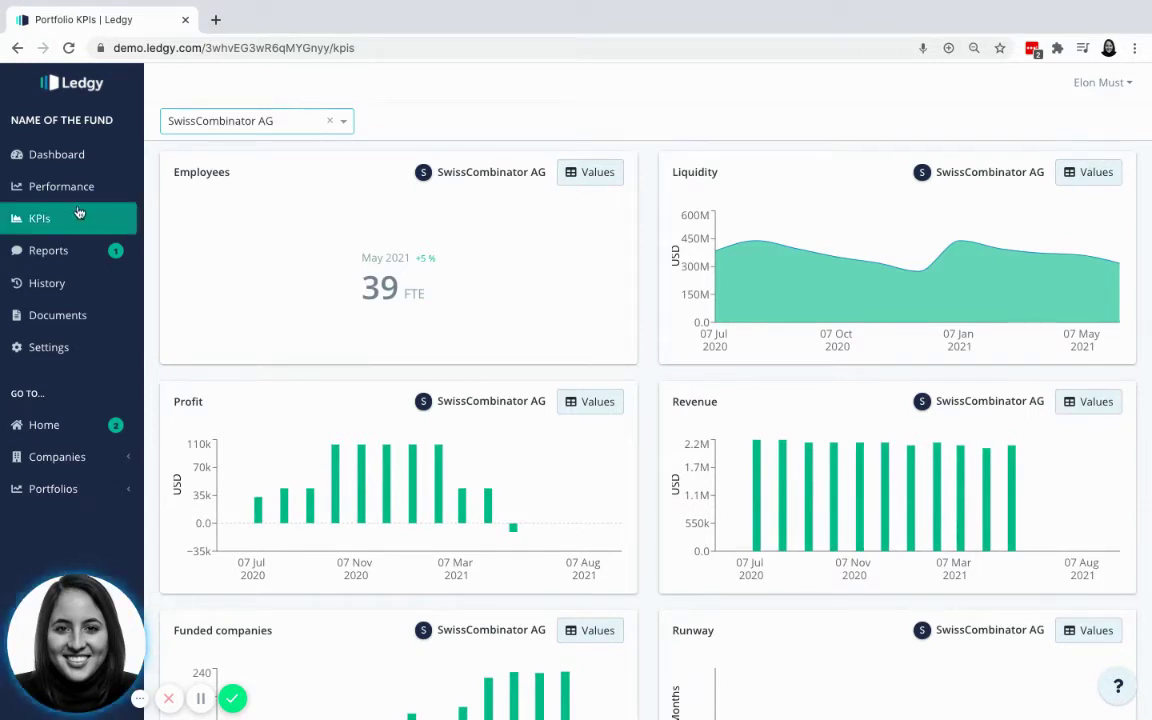
# Step: Open the portfolio's KPI overview and examine SelecTable .ie's detailed KPI charts through to Runway
pyautogui.click(44, 229)
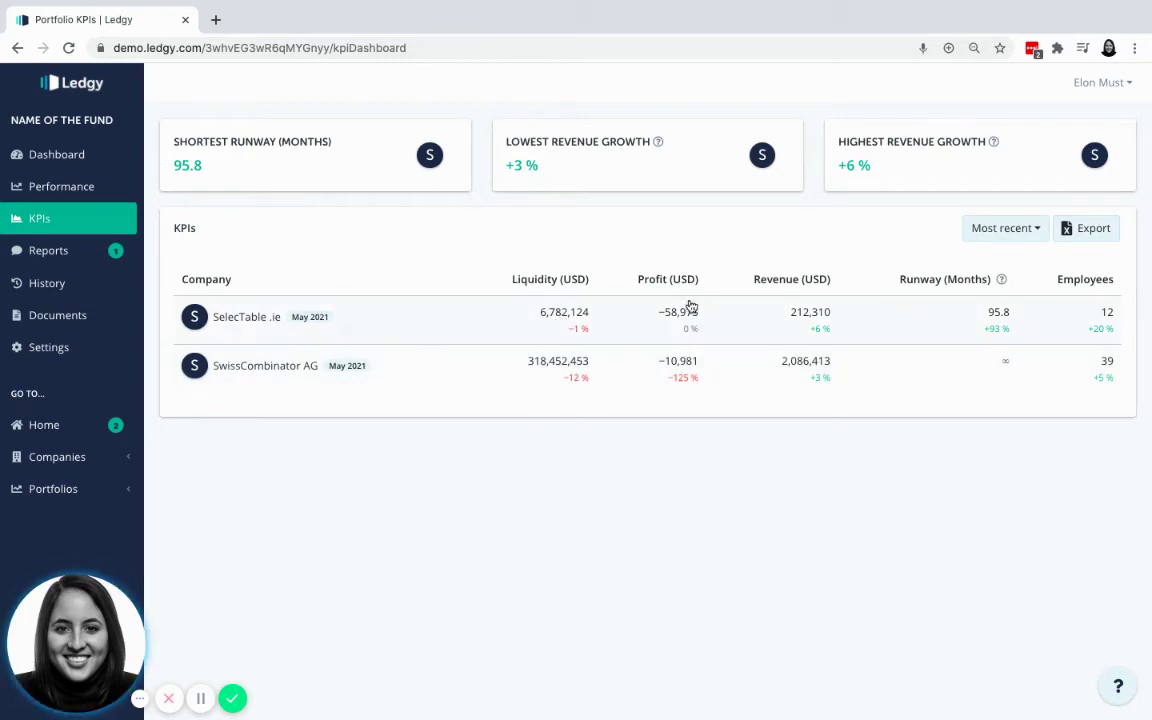
pyautogui.click(411, 326)
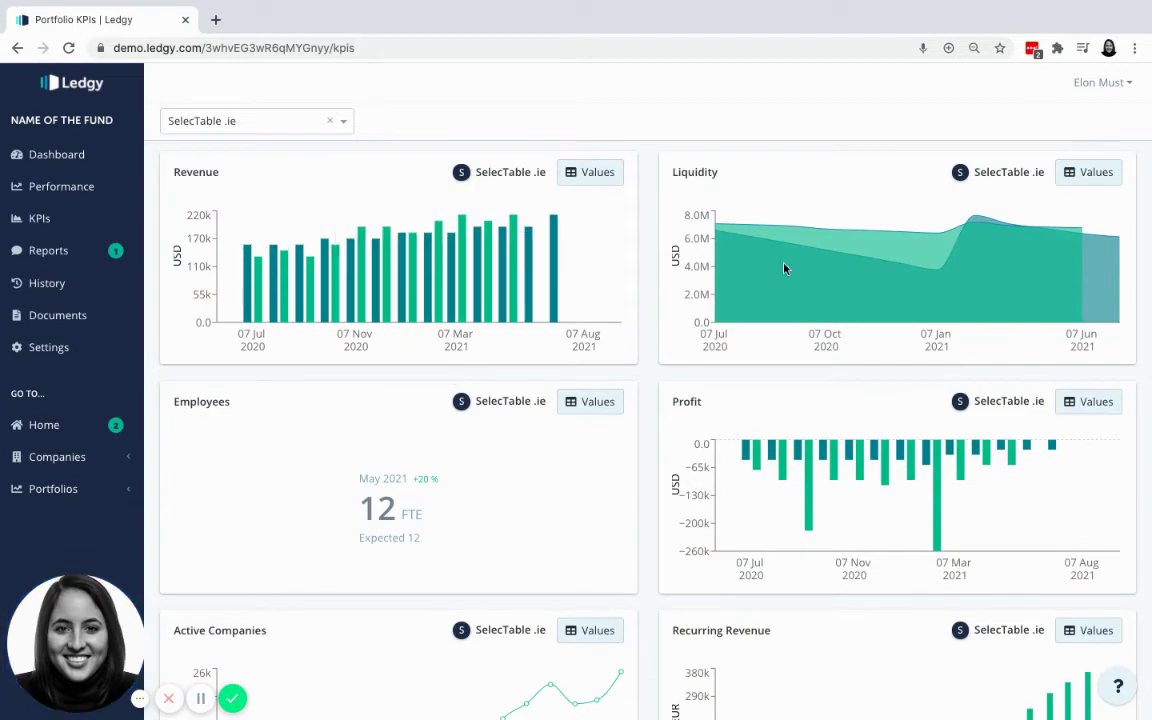
pyautogui.scroll(-4, 693, 499)
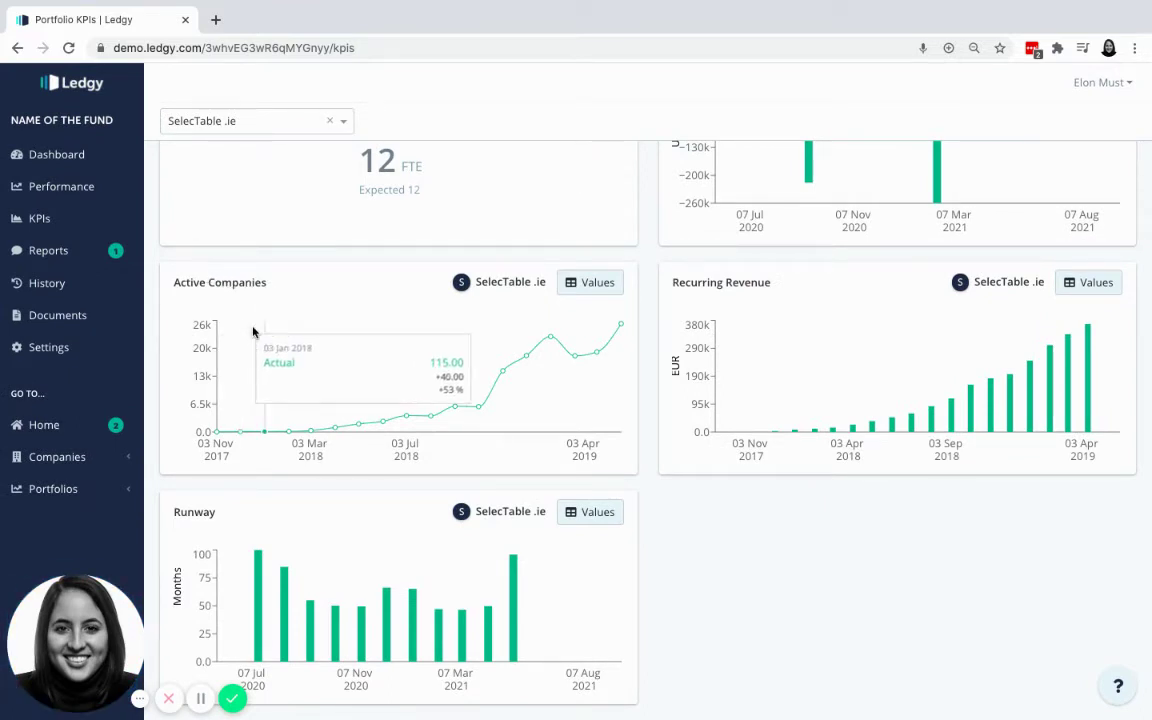
# Step: Clear the SelecTable .ie filter and filter the KPI charts by SwissCombinator AG
pyautogui.click(332, 123)
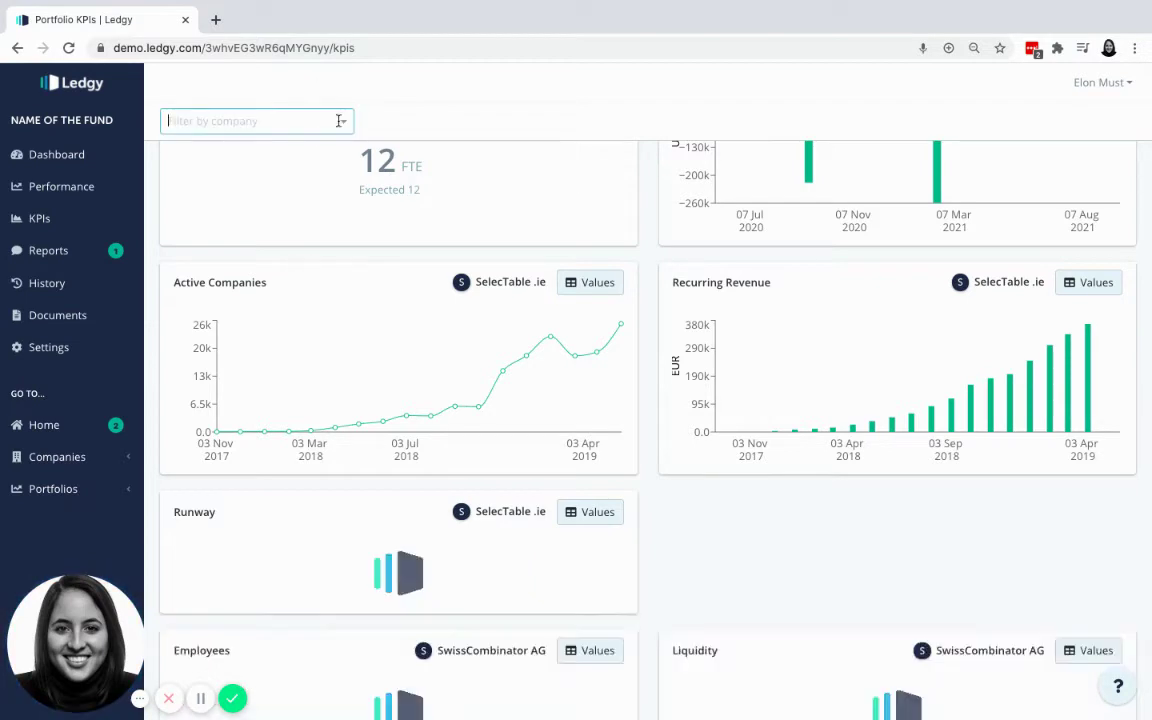
pyautogui.click(339, 123)
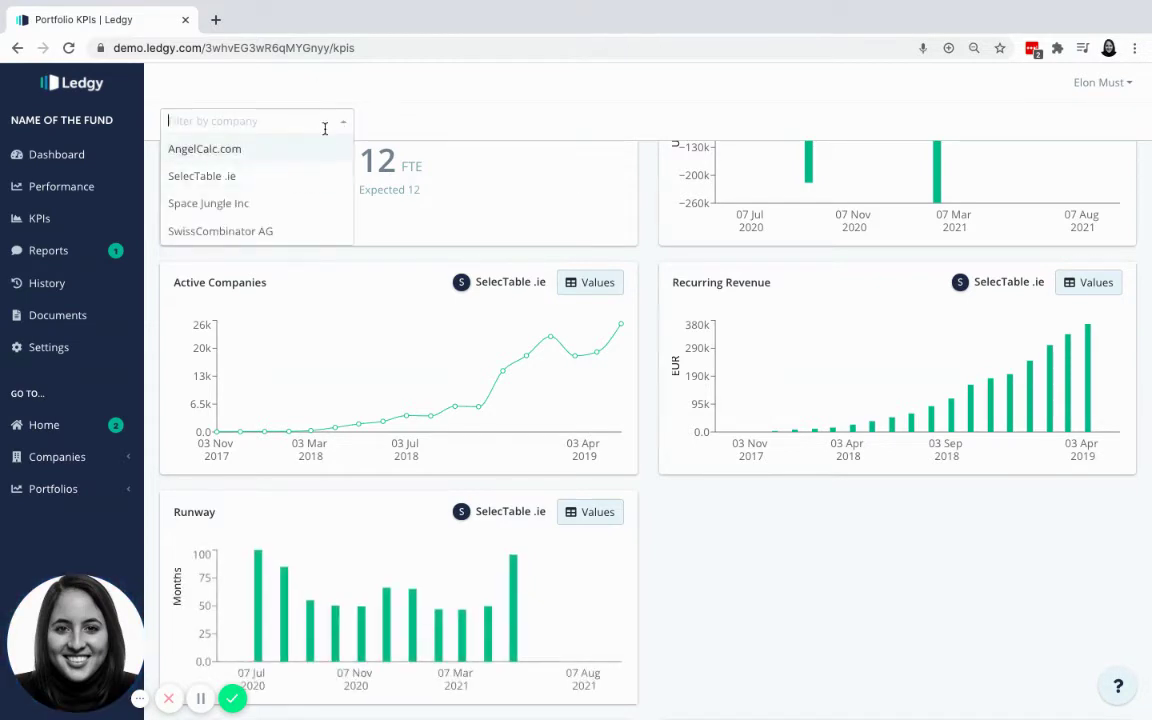
pyautogui.click(282, 232)
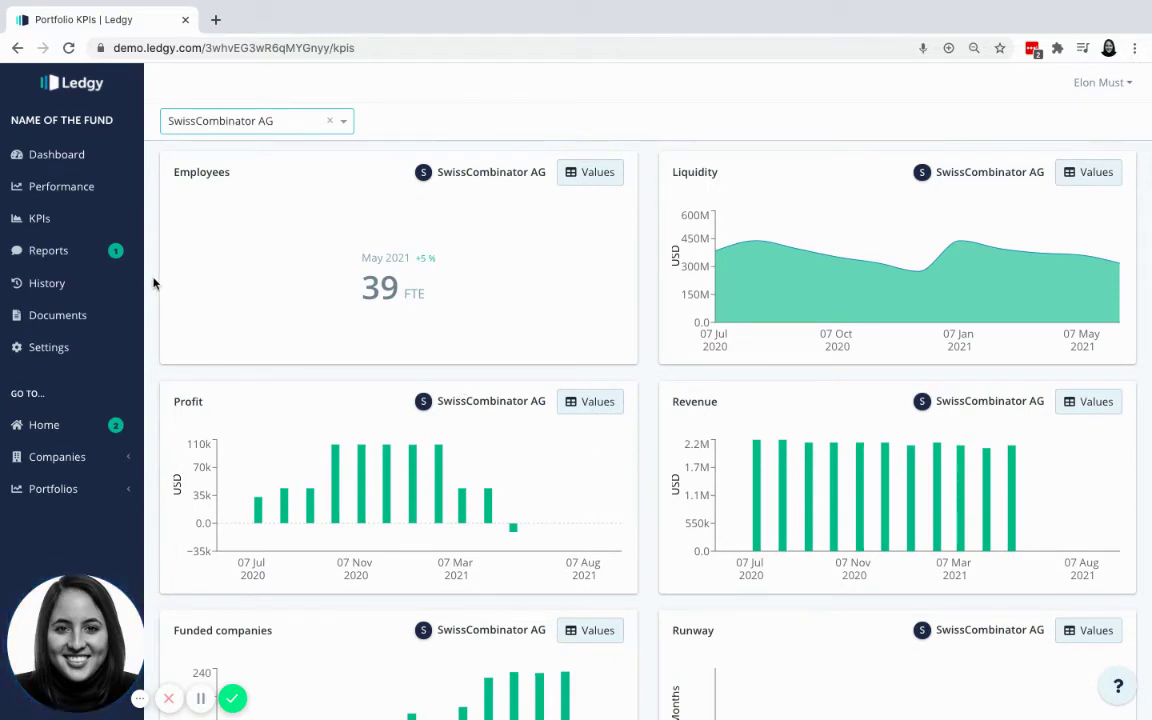
# Step: Open the portfolio's reports, filter them by SelecTable .ie, and open the Investor Update January report
pyautogui.click(78, 261)
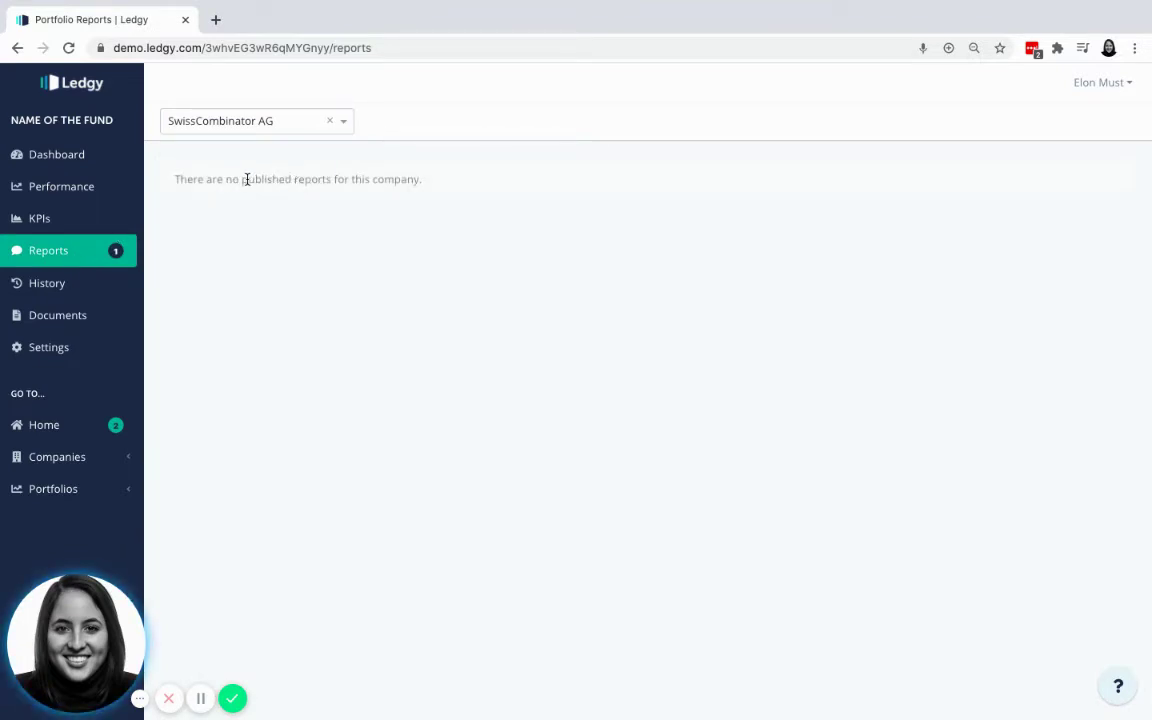
pyautogui.click(340, 122)
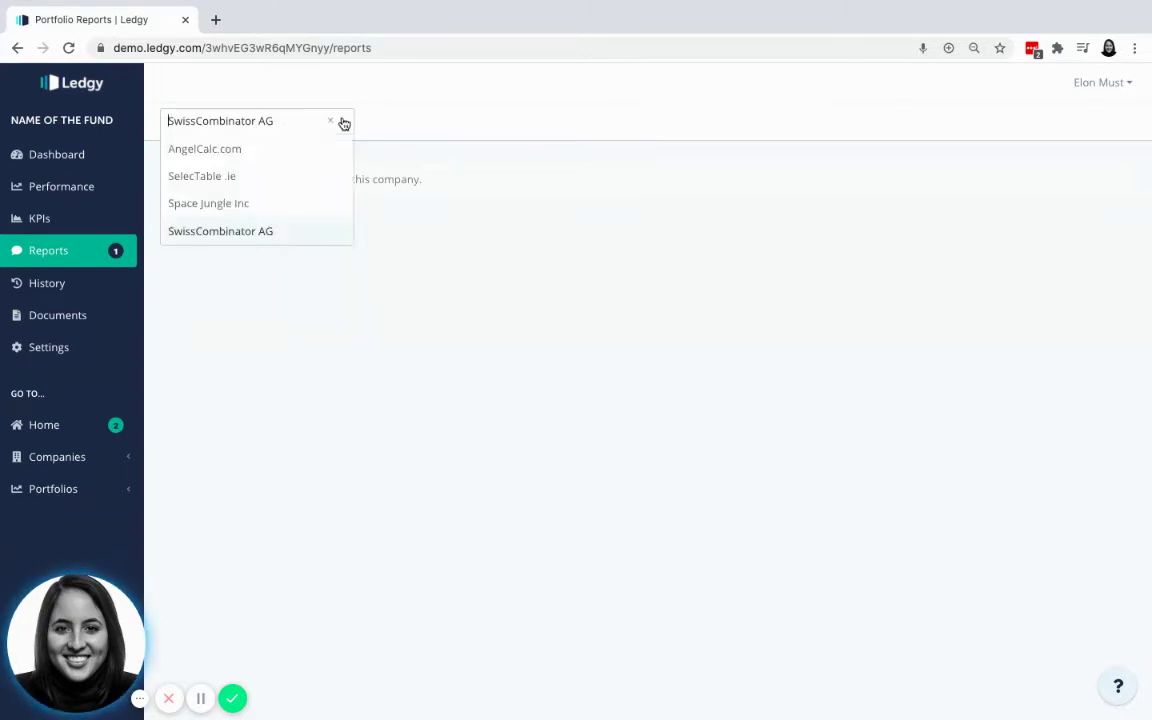
pyautogui.click(283, 172)
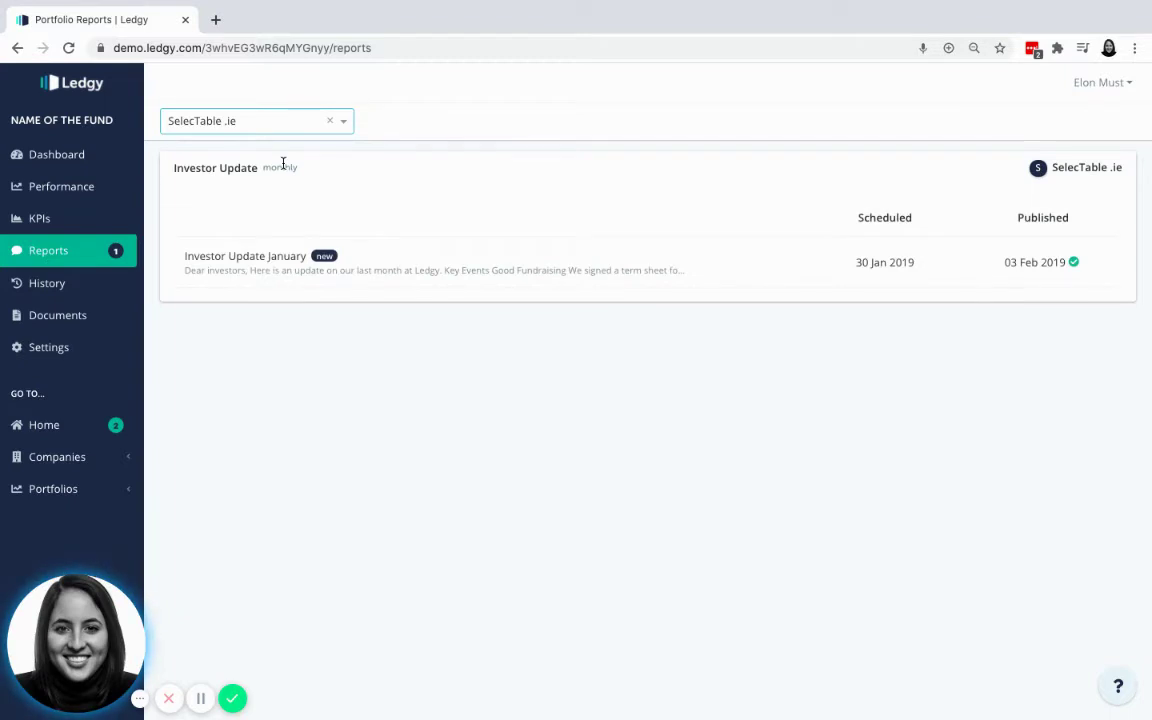
pyautogui.click(263, 274)
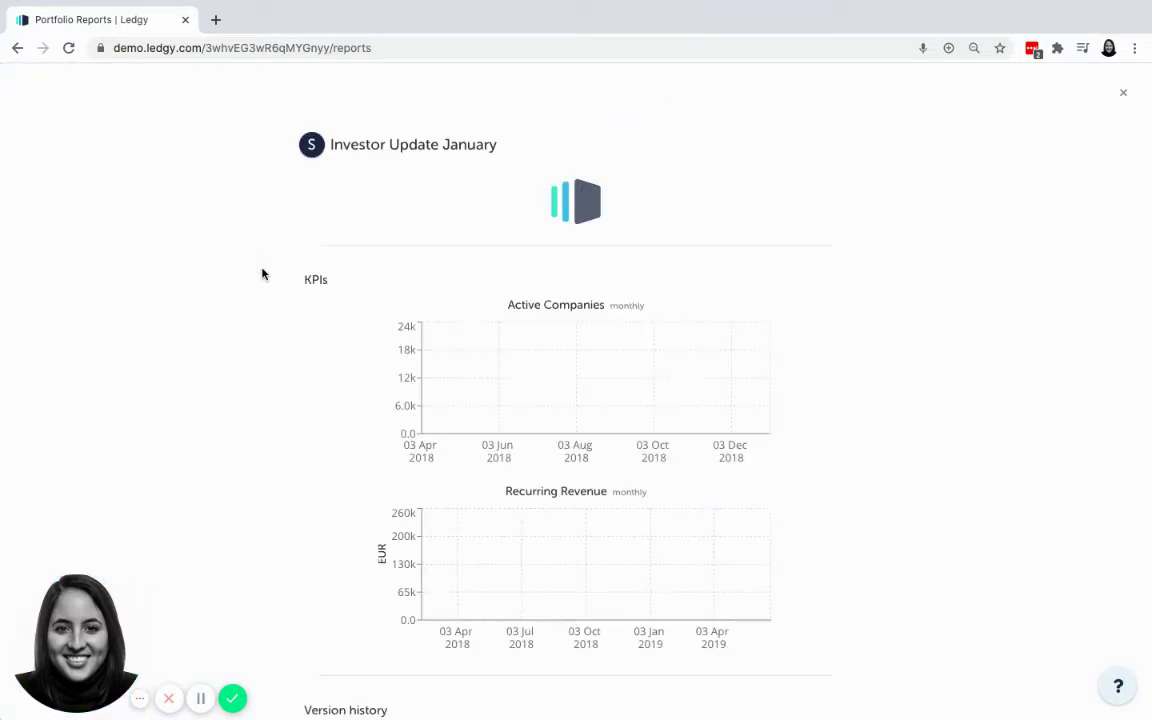
# Step: Read the Investor Update January report through its KPI charts and version history, and close it
pyautogui.scroll(-5, 589, 360)
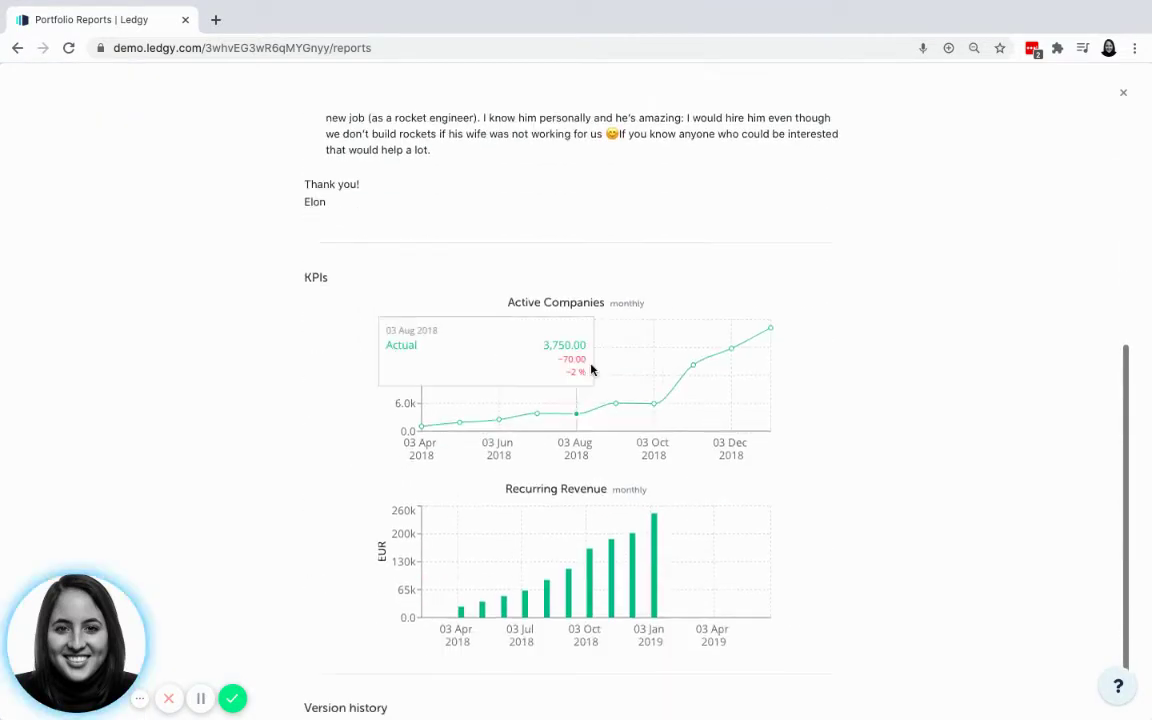
pyautogui.scroll(-1, 591, 370)
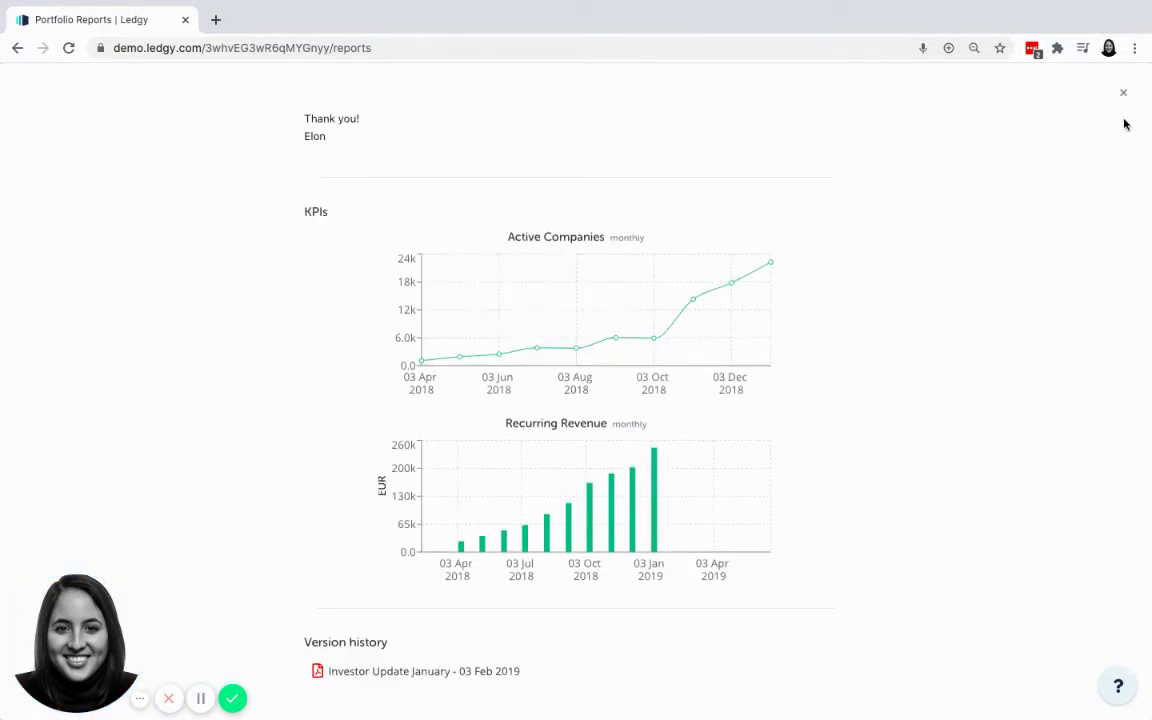
pyautogui.scroll(6, 666, 188)
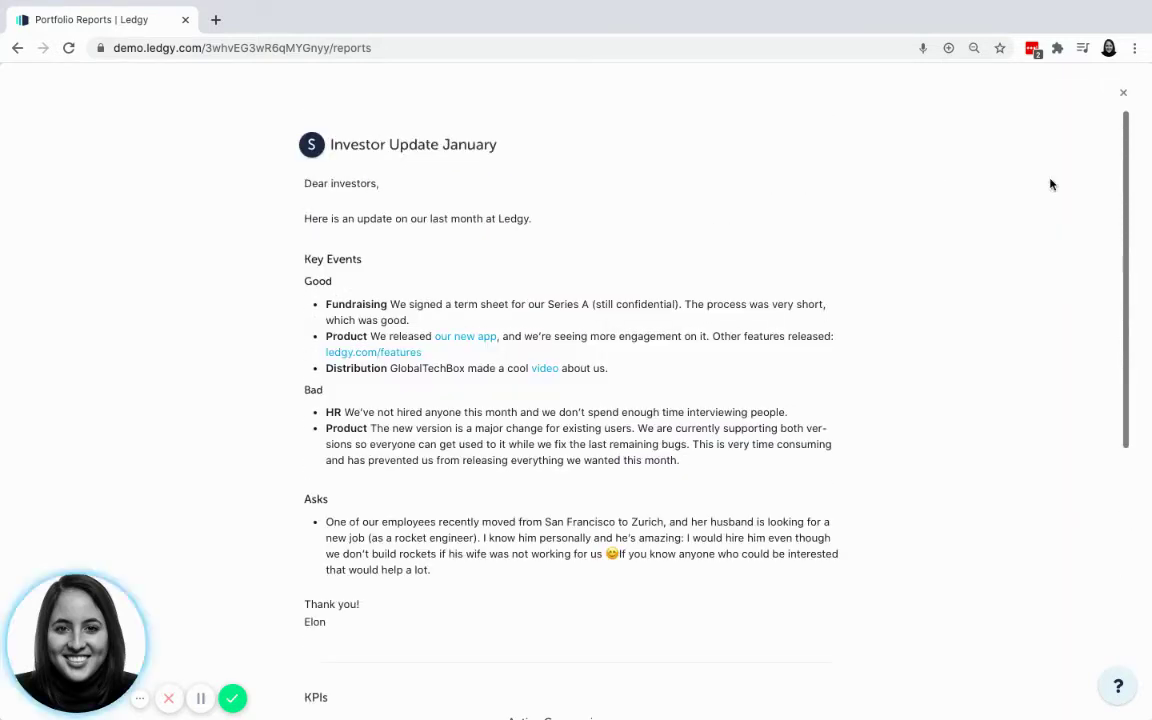
pyautogui.click(1122, 93)
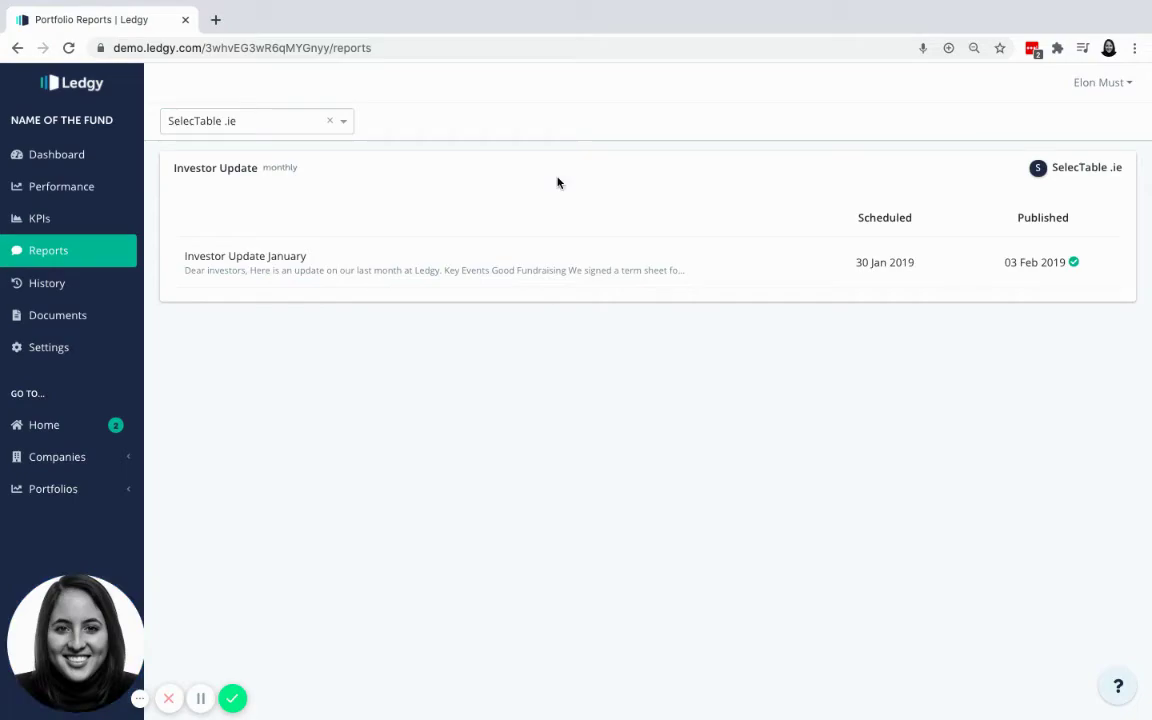
# Step: Open the portfolio's history and examine the performance chart and full transaction list for SelecTable .ie
pyautogui.click(63, 286)
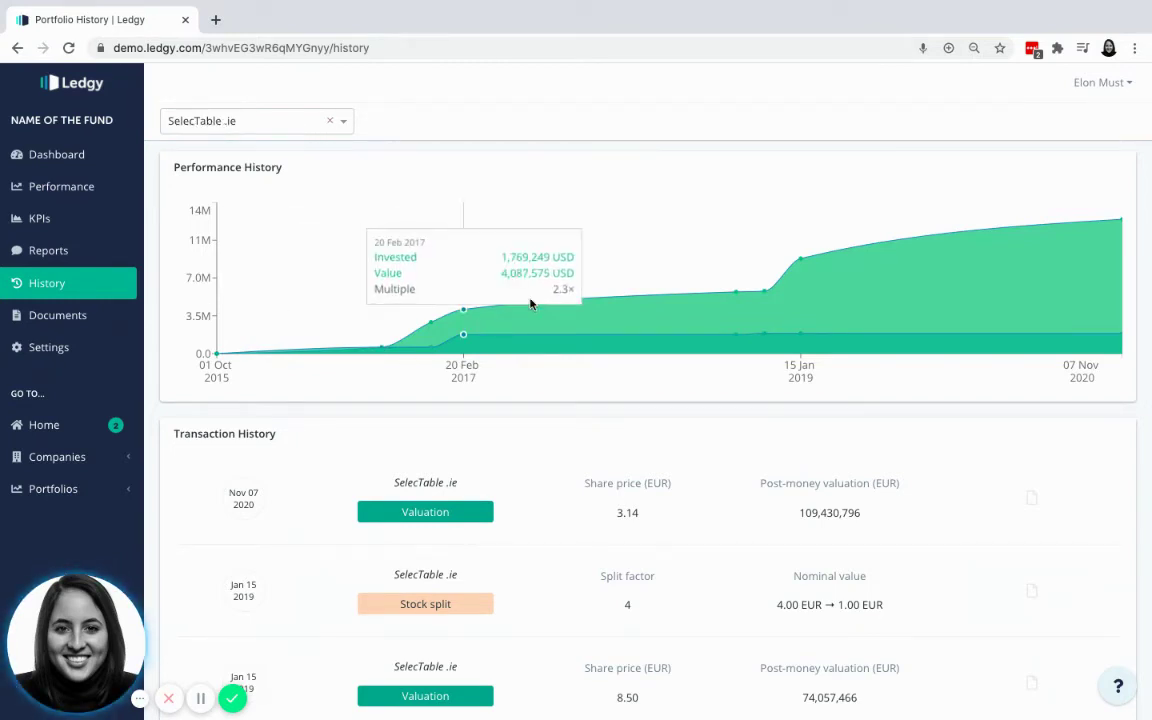
pyautogui.scroll(-5, 612, 330)
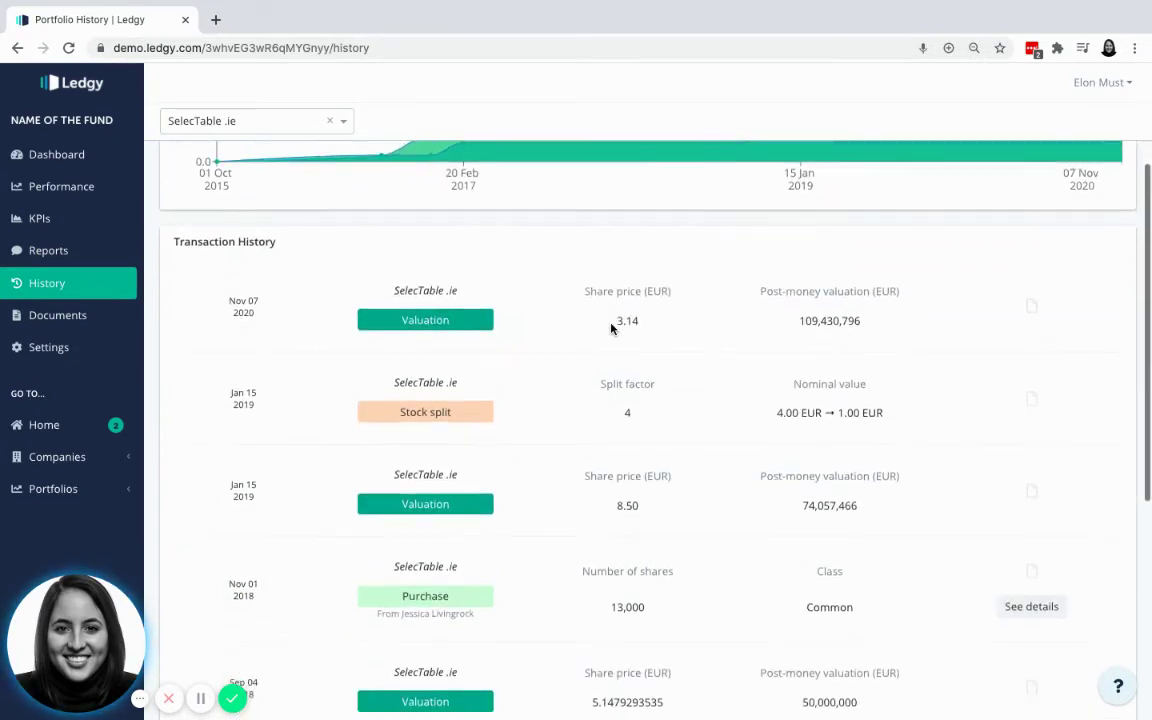
pyautogui.scroll(-1, 609, 321)
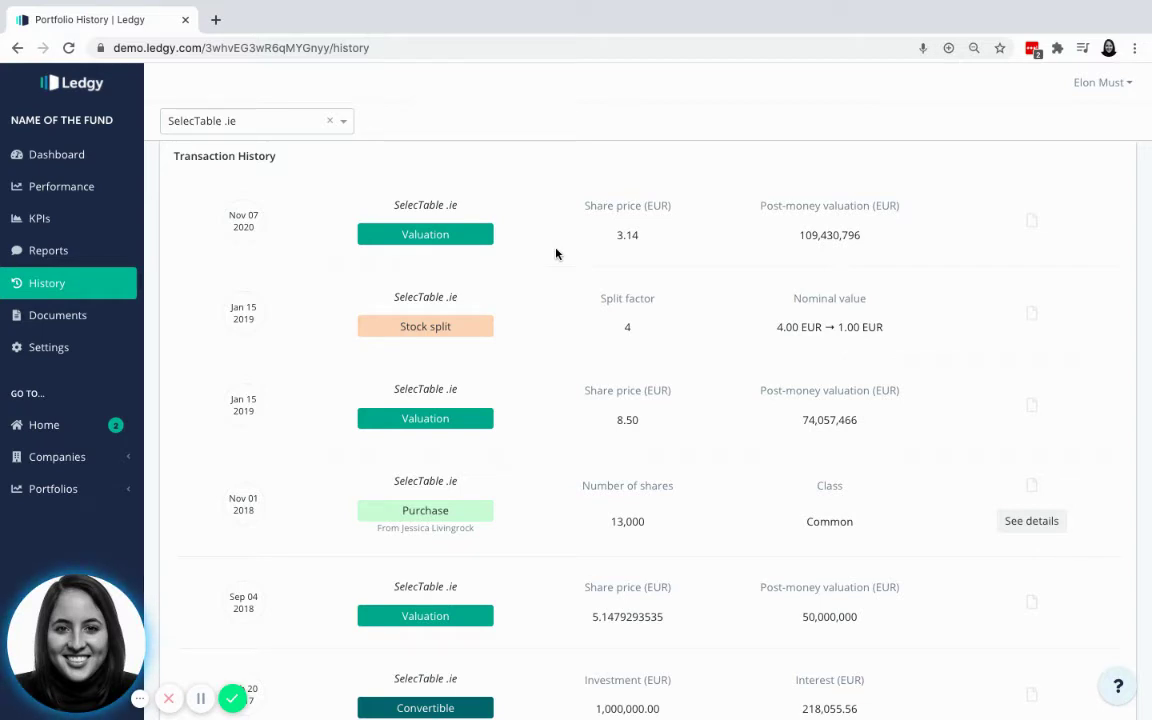
pyautogui.scroll(-3, 557, 484)
pyautogui.scroll(-1, 557, 485)
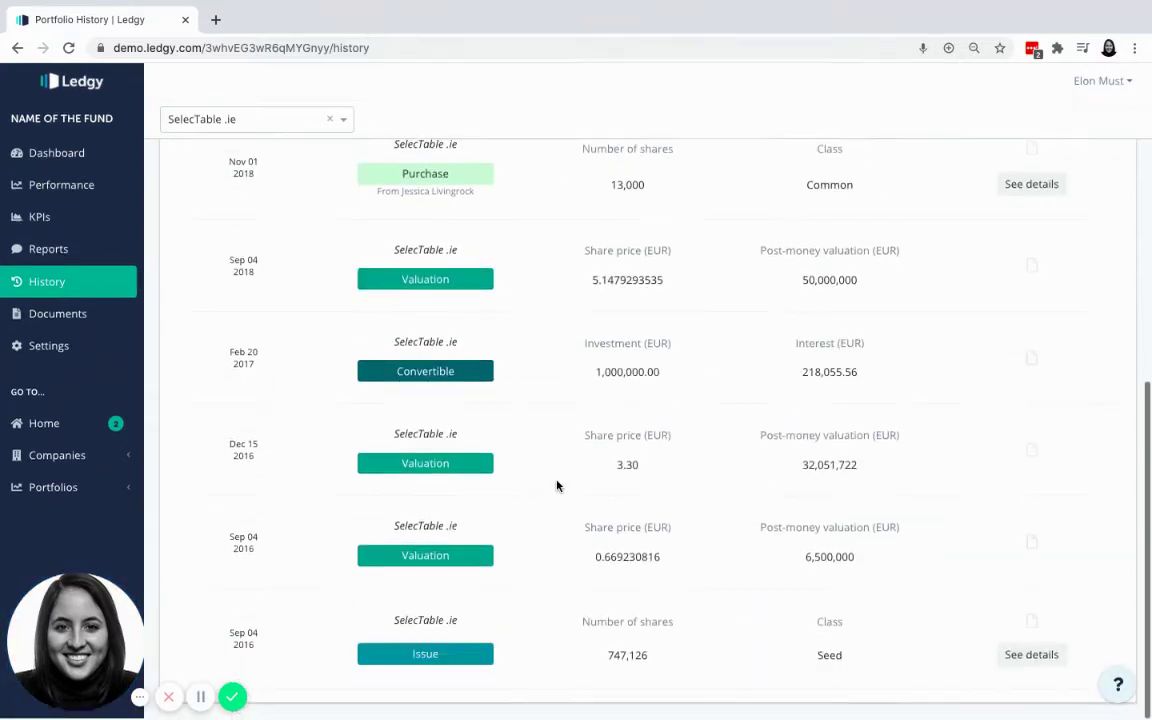
pyautogui.scroll(1, 556, 484)
pyautogui.scroll(6, 557, 495)
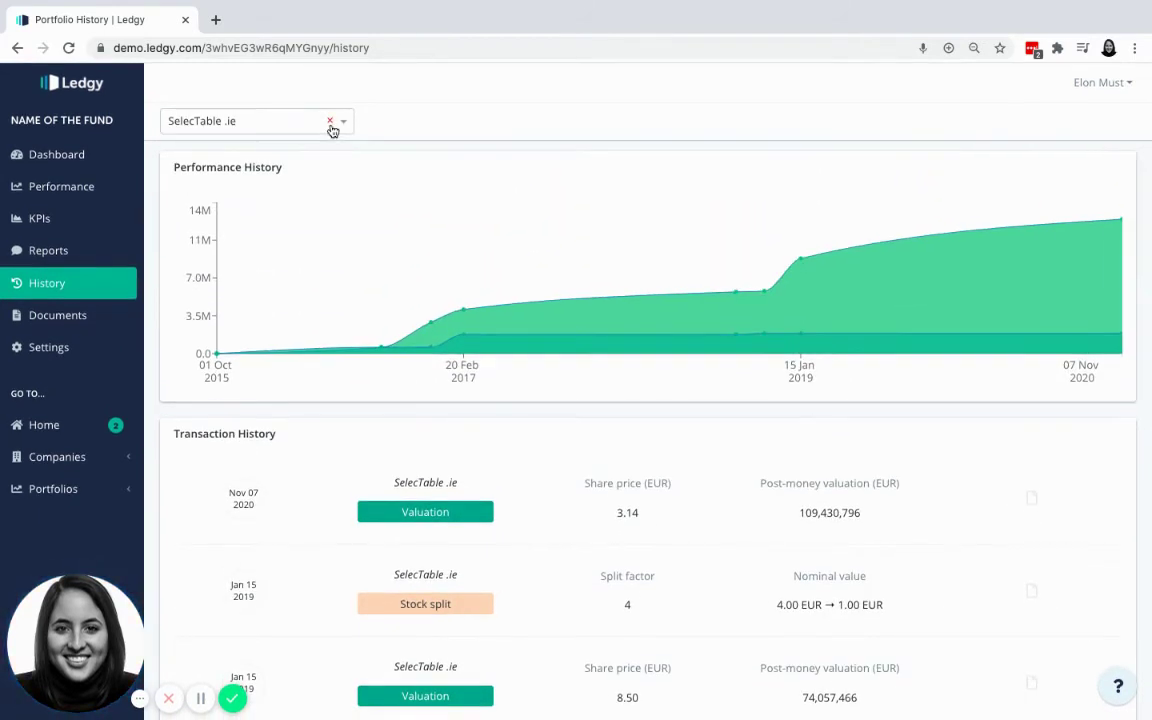
# Step: Clear the SelecTable .ie filter on the history and review the transactions of all portfolio companies
pyautogui.click(330, 121)
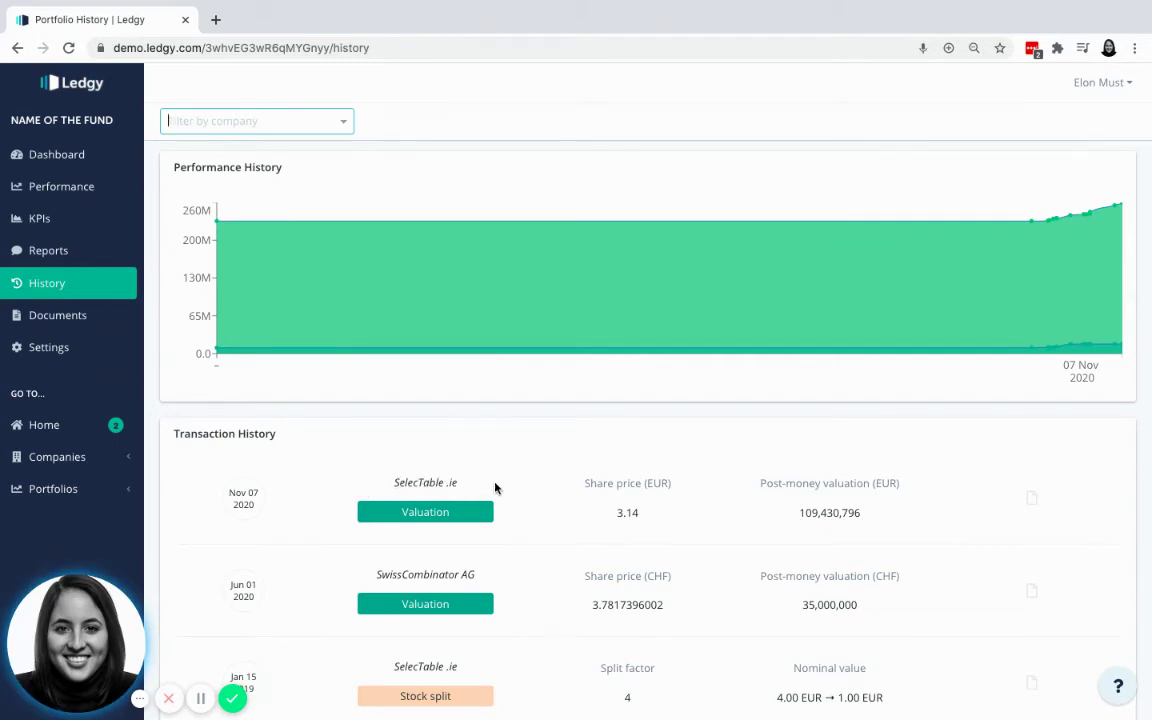
pyautogui.scroll(-2, 494, 487)
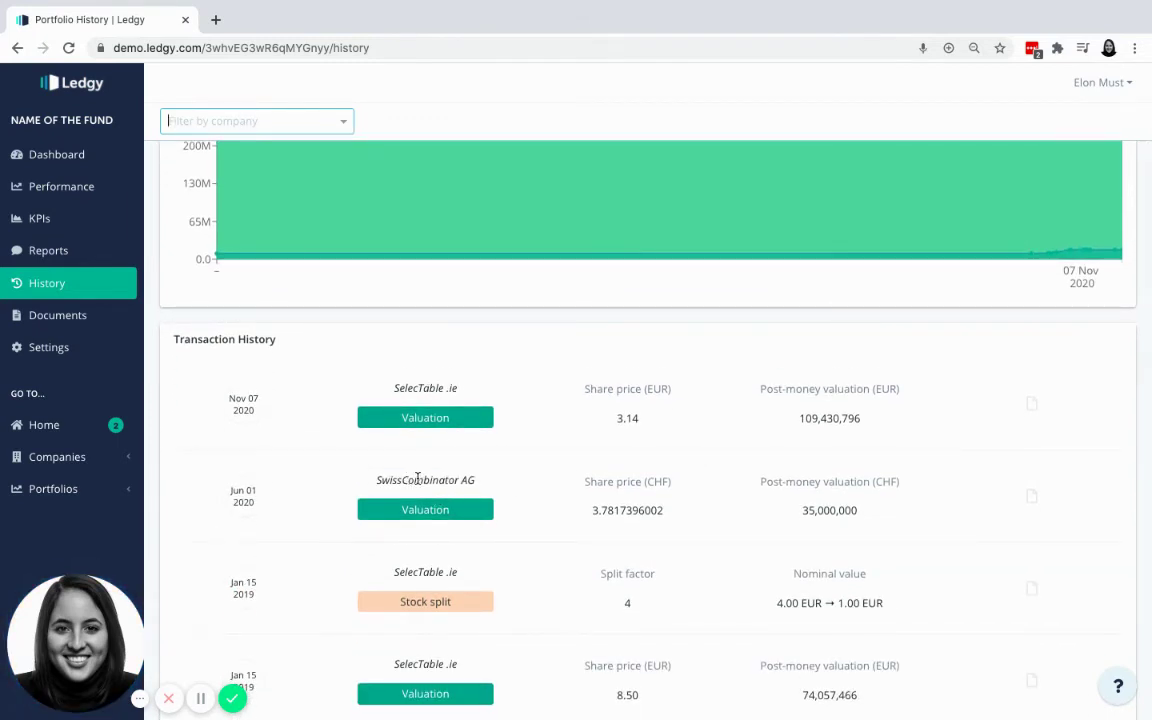
pyautogui.scroll(-5, 464, 480)
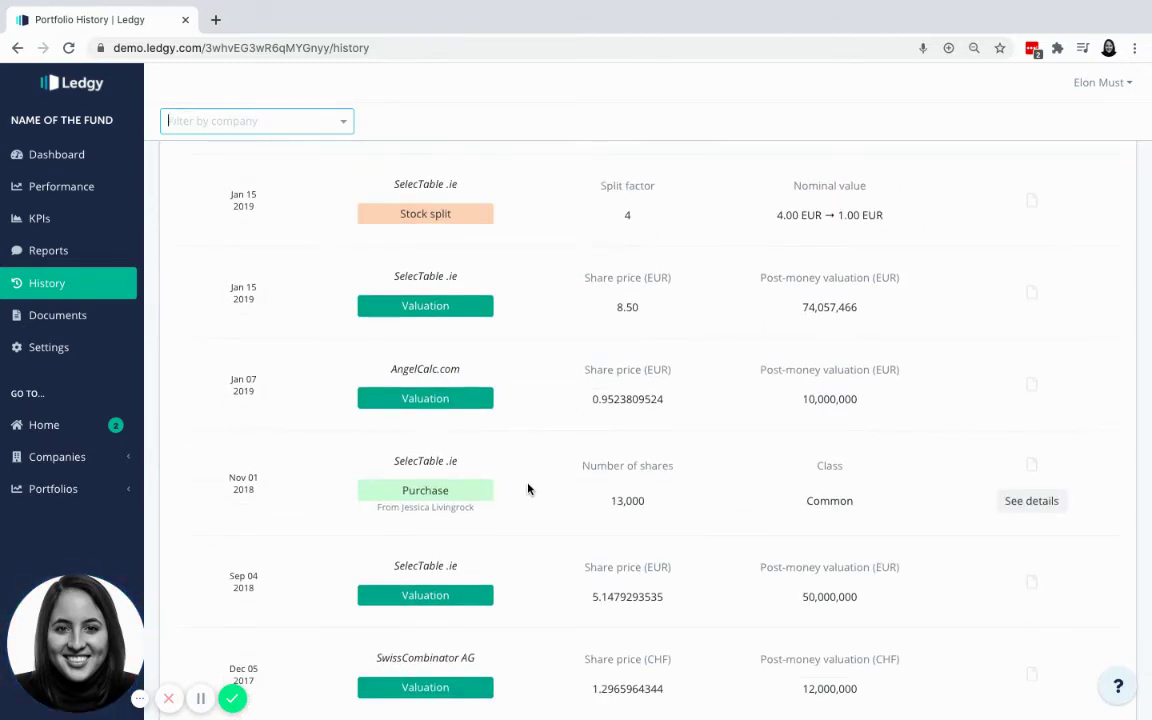
pyautogui.scroll(-4, 527, 486)
pyautogui.scroll(-3, 528, 488)
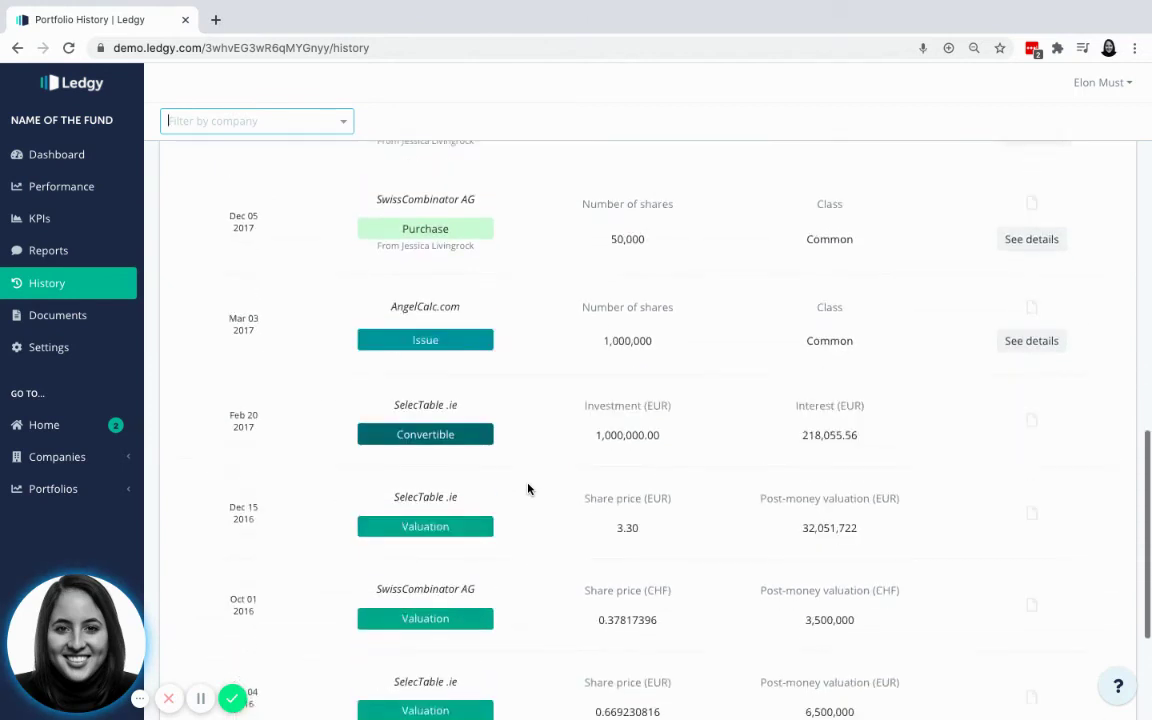
# Step: Filter the portfolio history by SwissCombinator AG and view its performance history
pyautogui.click(344, 121)
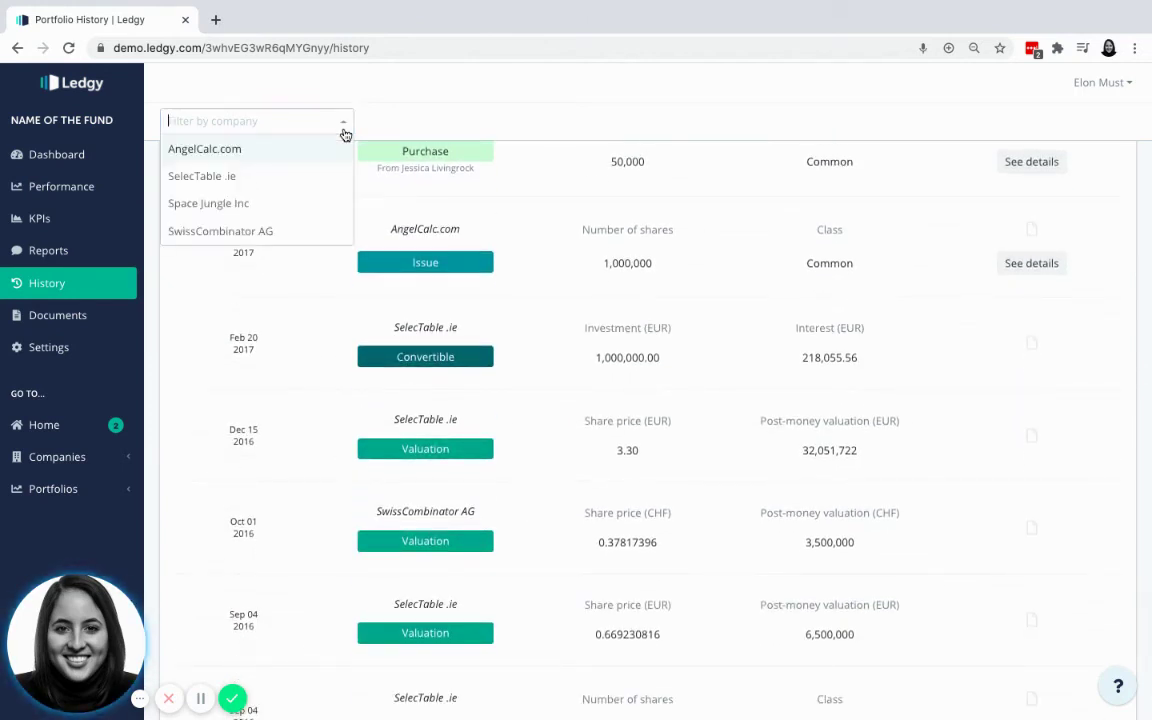
pyautogui.click(206, 226)
pyautogui.scroll(3, 284, 289)
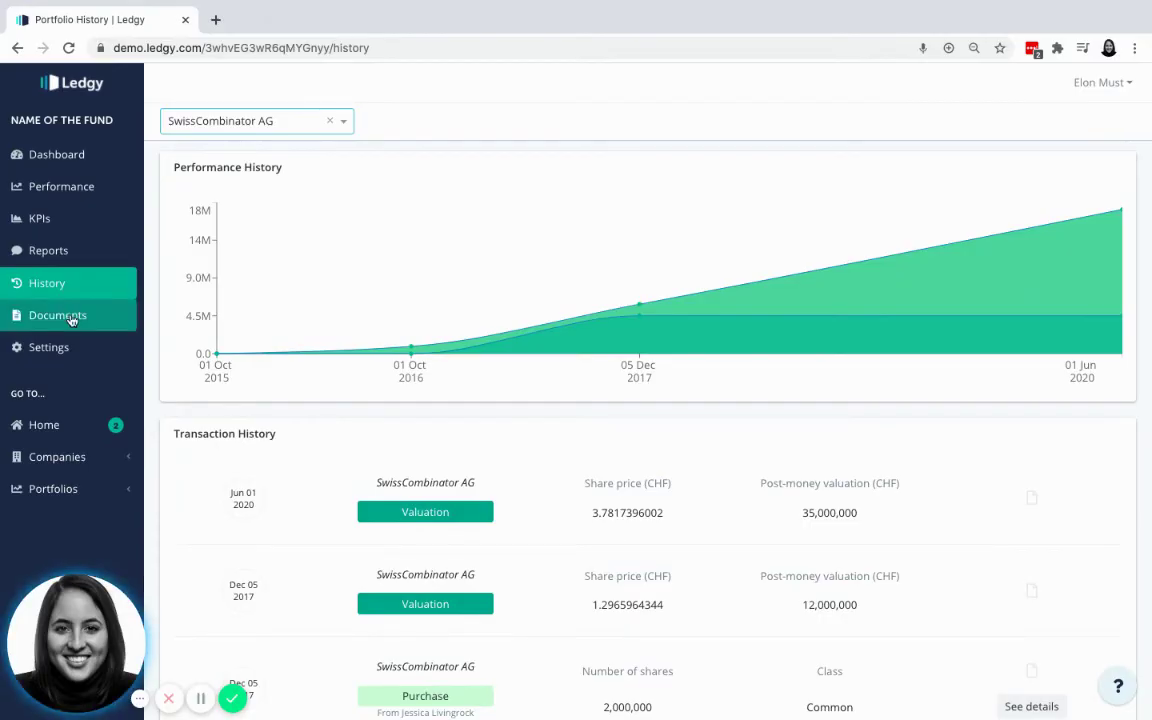
# Step: Open the portfolio's documents, view the Data Room and its All documents folder, and activate the document name filter
pyautogui.click(71, 320)
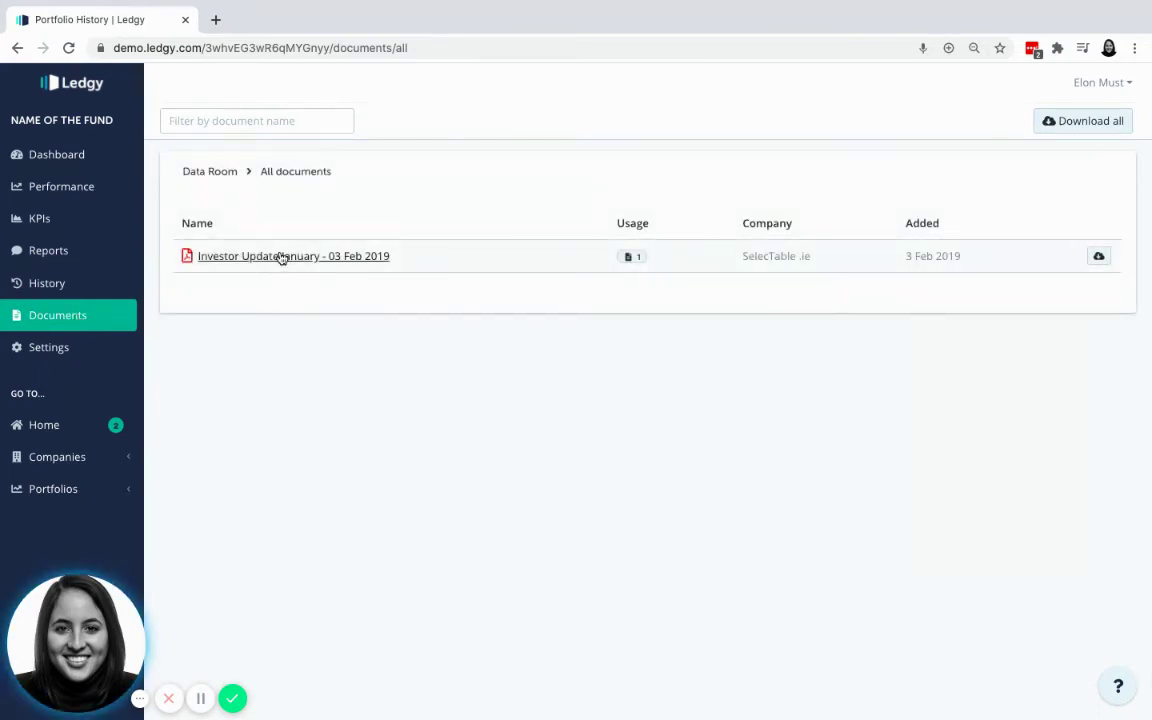
pyautogui.click(224, 172)
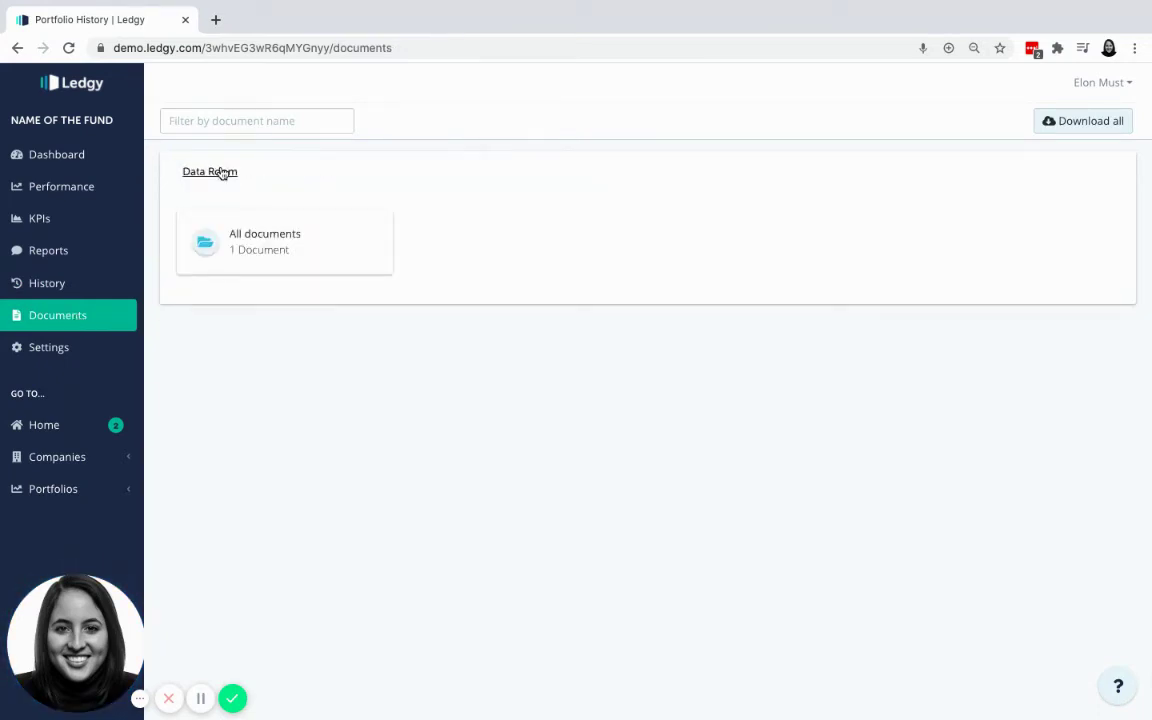
pyautogui.click(258, 234)
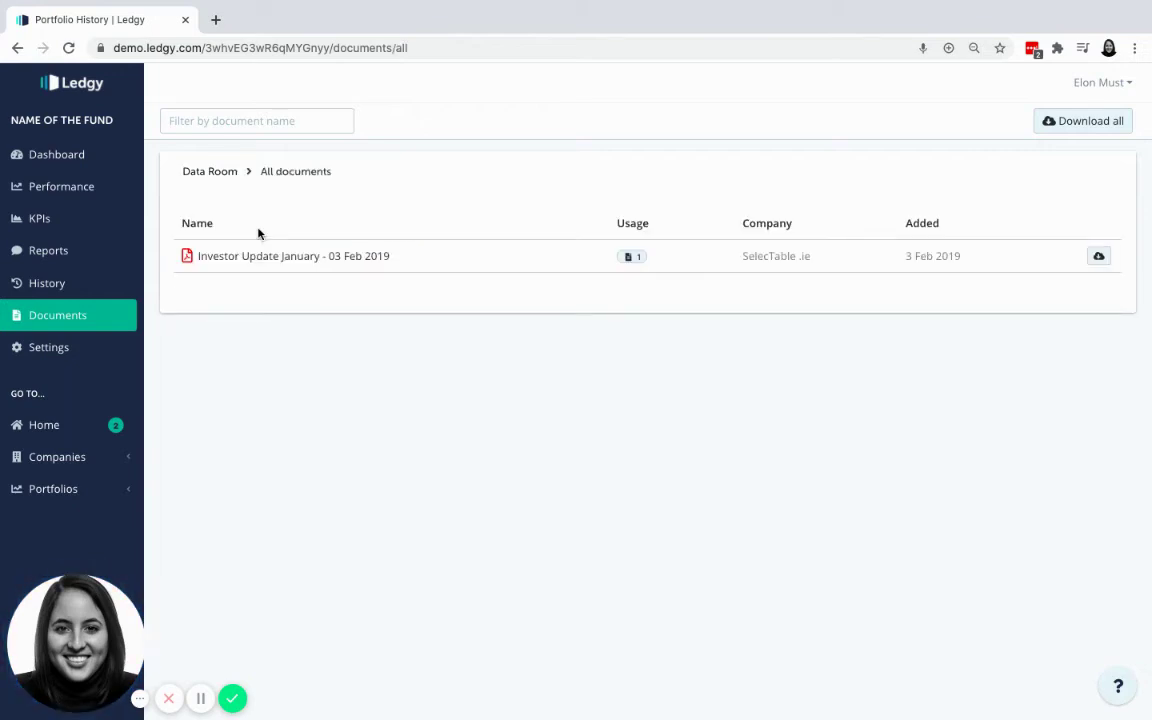
pyautogui.click(265, 121)
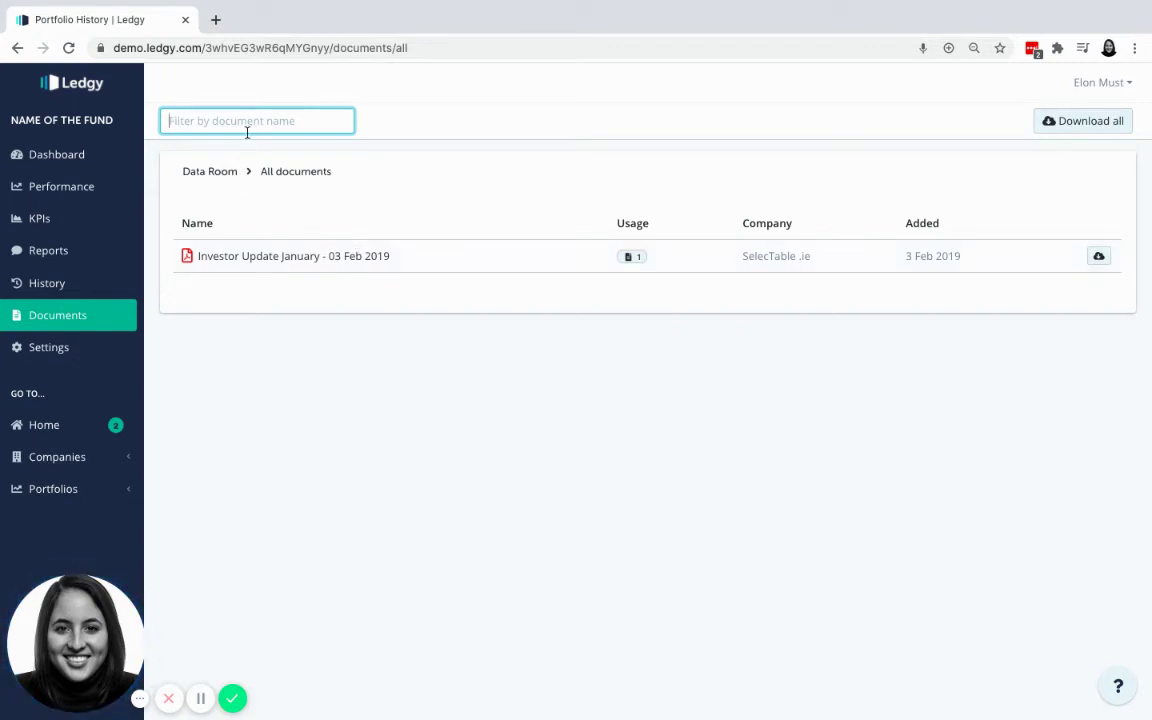
# Step: Return to the portfolio dashboard, then open AngelCalc.com's company page from the performance overview
pyautogui.click(65, 154)
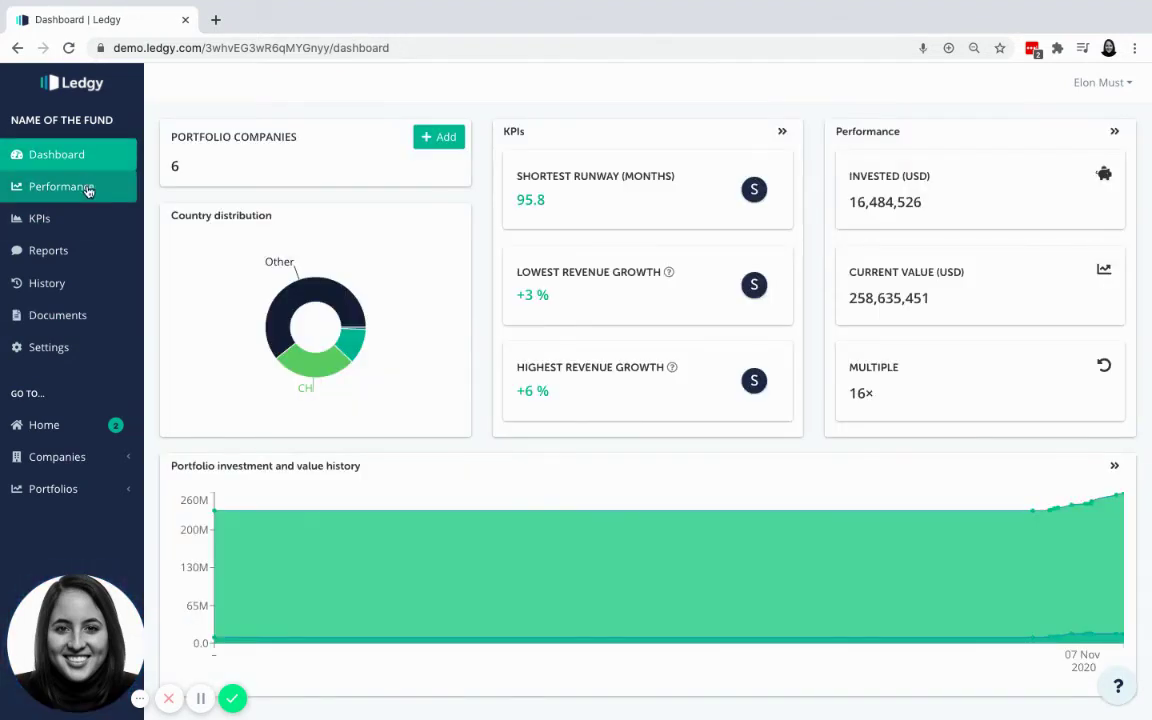
pyautogui.click(88, 189)
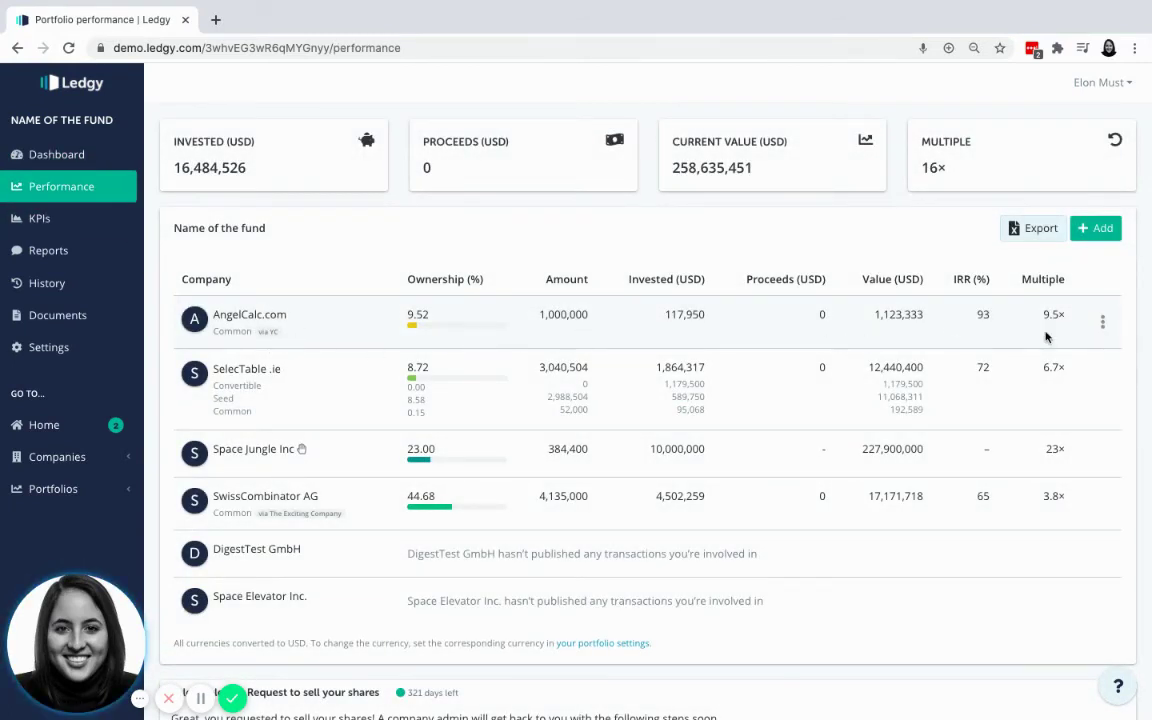
pyautogui.click(1103, 322)
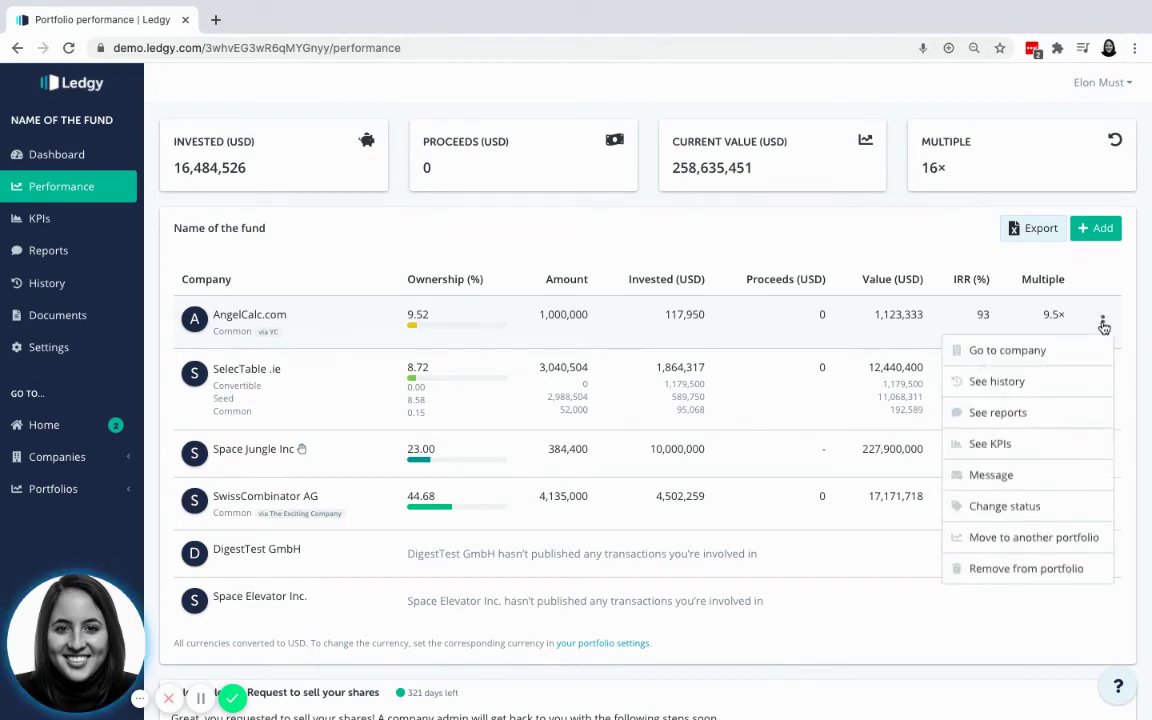
pyautogui.click(1037, 355)
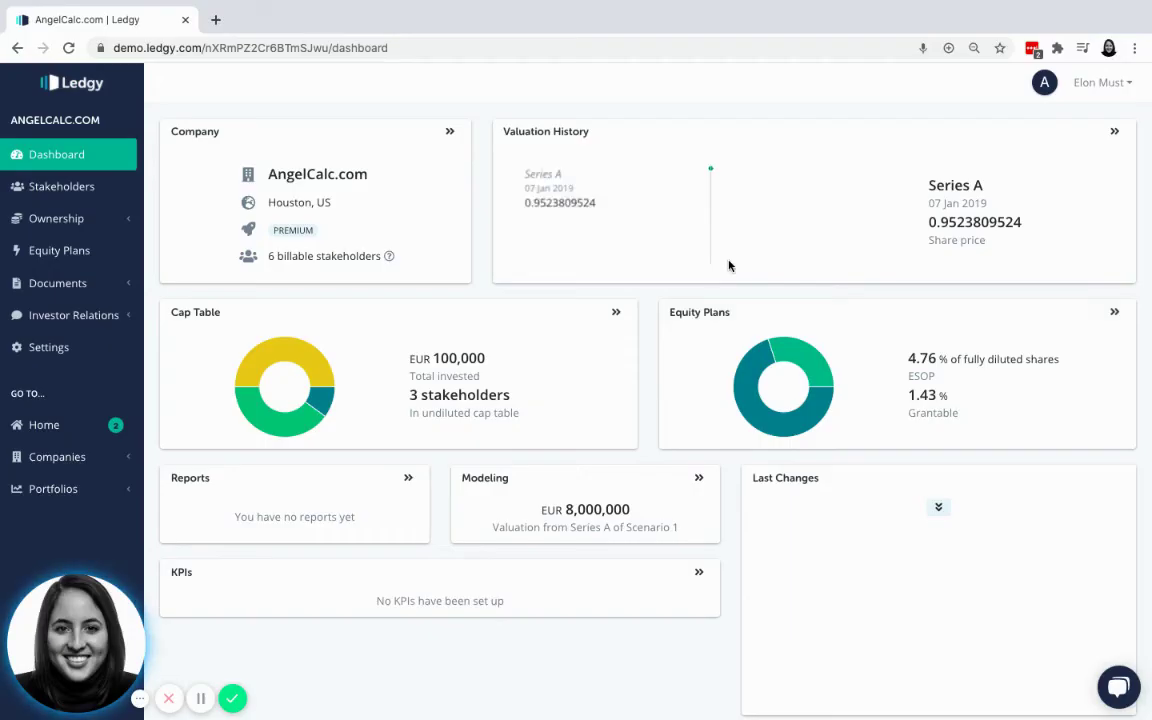
# Step: Open AngelCalc.com's cap table and examine the share distribution and stakeholder table
pyautogui.click(403, 314)
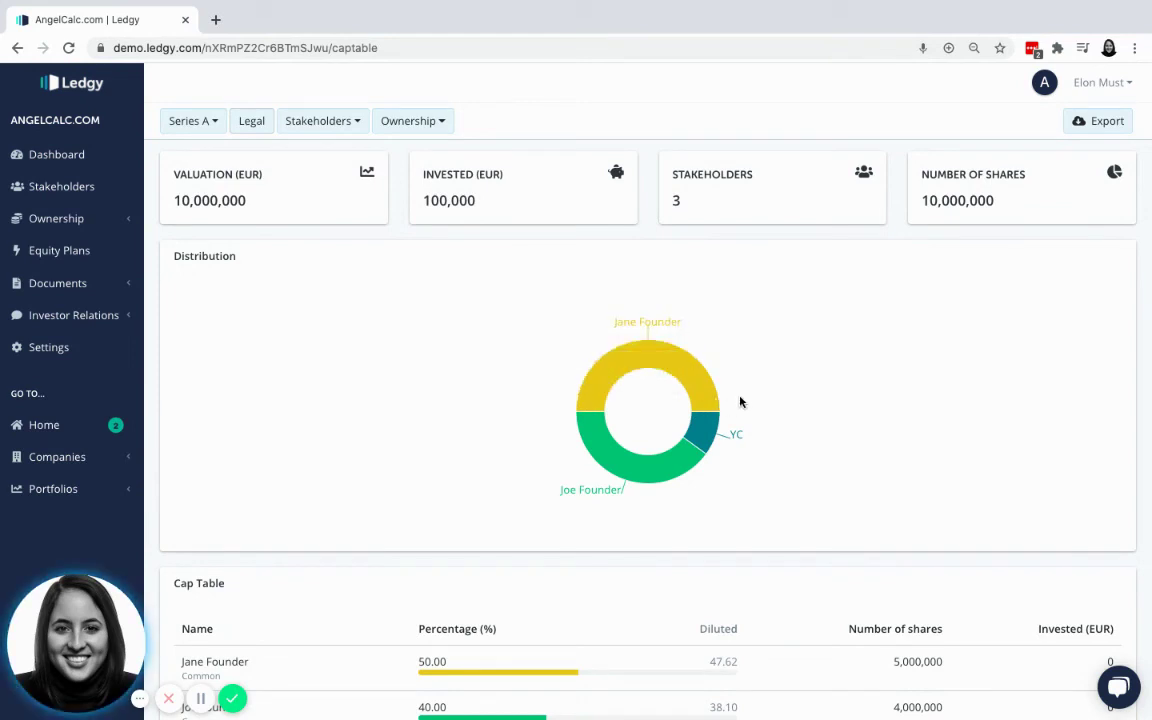
pyautogui.scroll(-1, 740, 401)
pyautogui.scroll(-2, 740, 401)
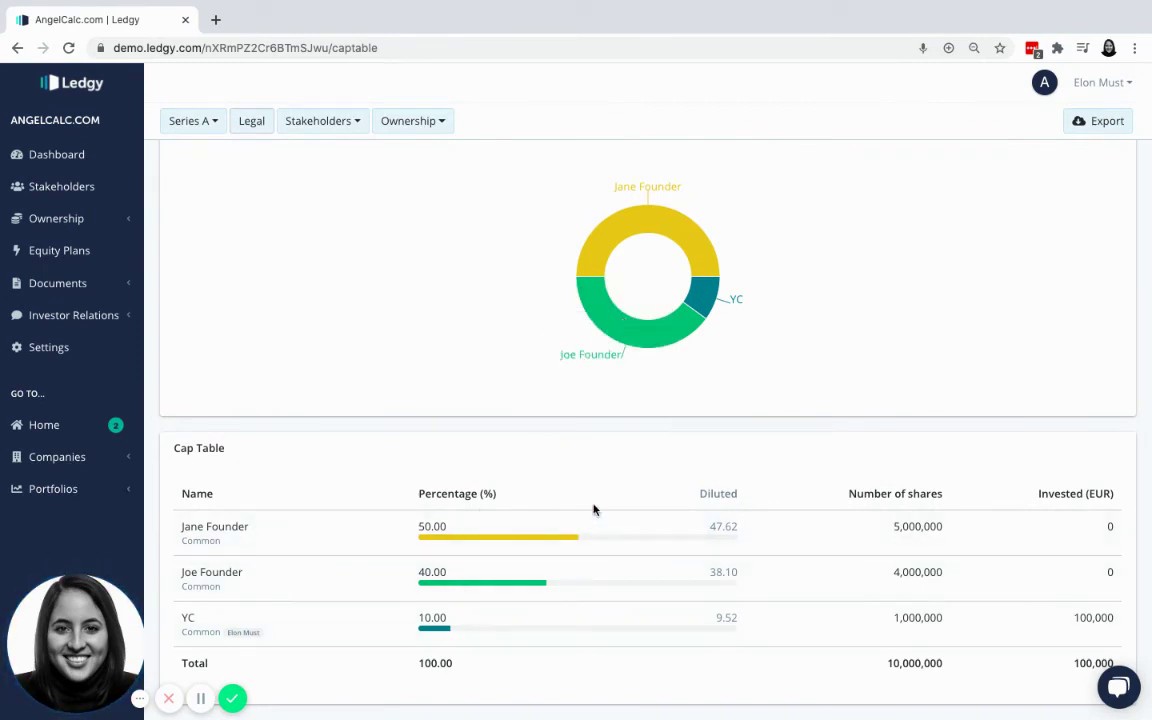
pyautogui.scroll(3, 593, 510)
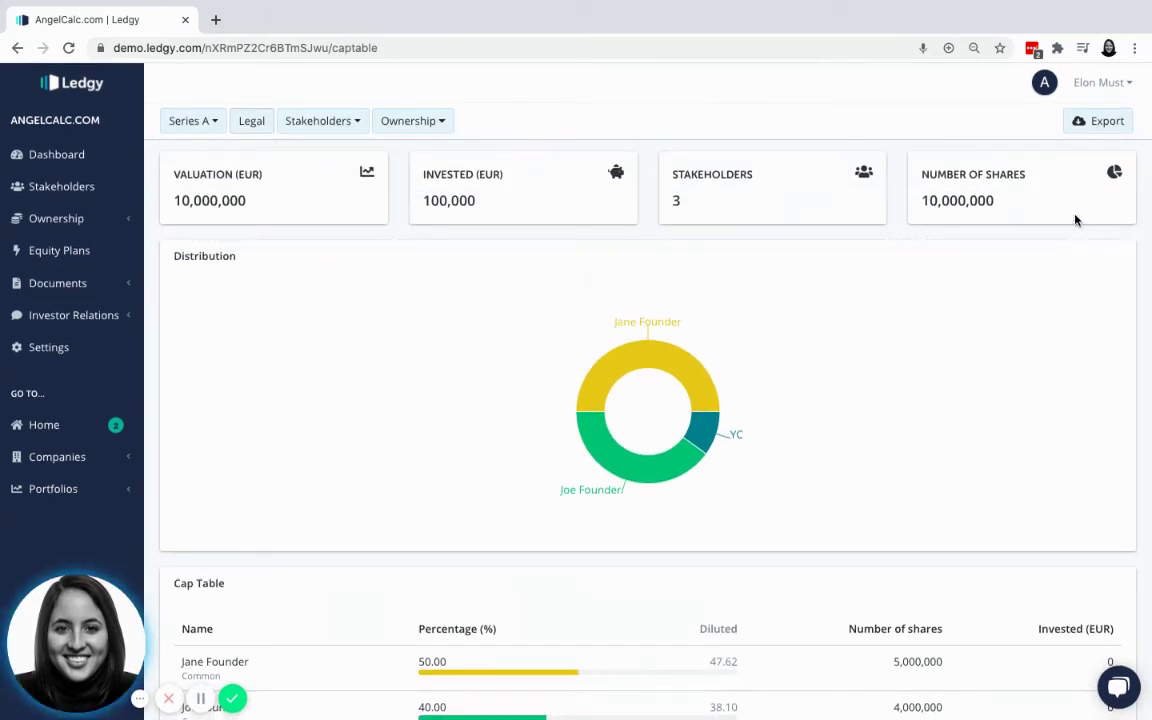
# Step: Show AngelCalc.com's cap table as Fully diluted and arrange it by Groups
pyautogui.click(419, 121)
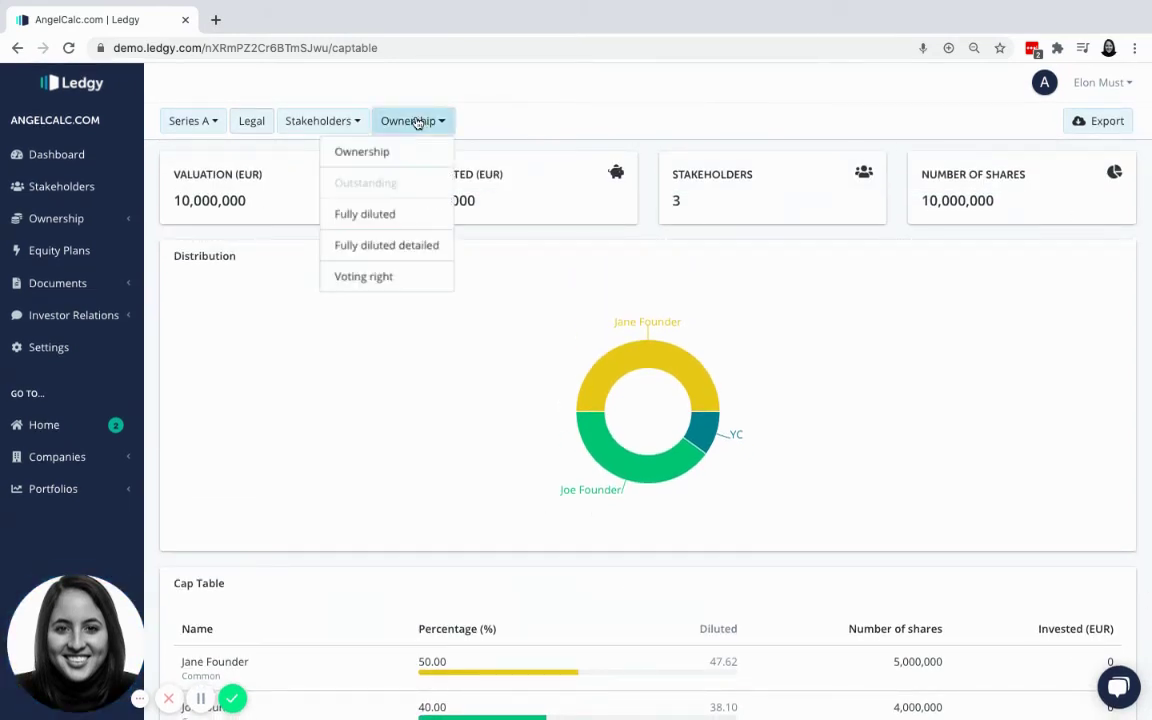
pyautogui.click(382, 214)
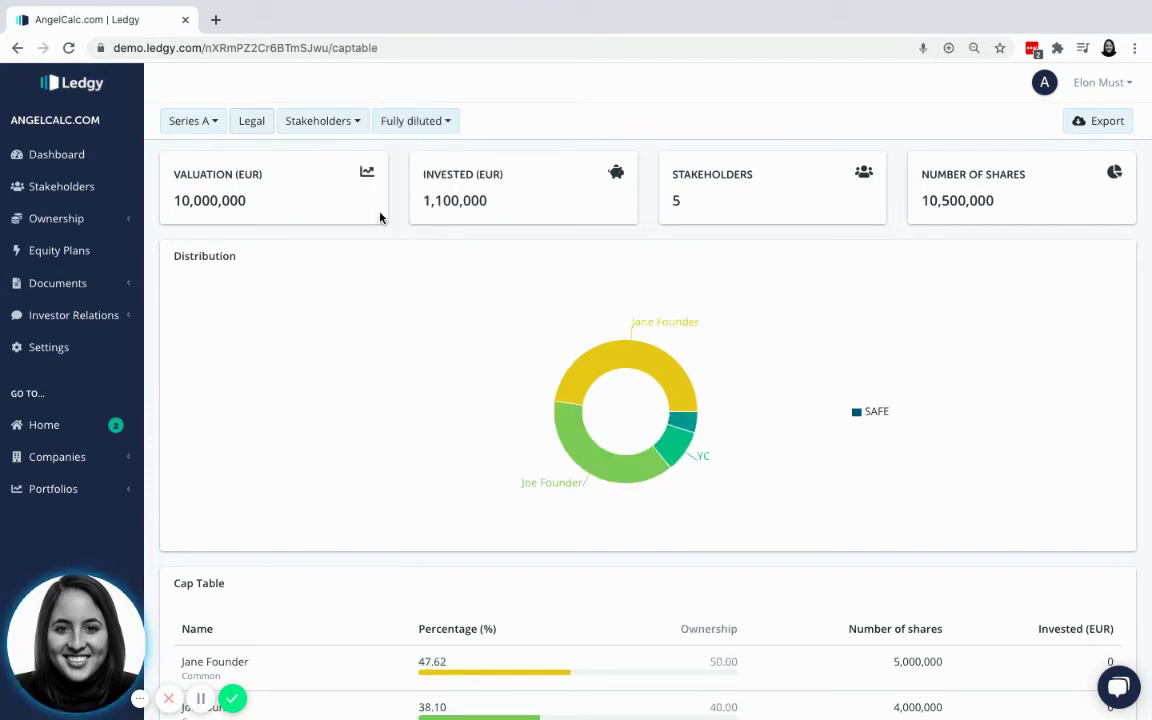
pyautogui.click(325, 121)
pyautogui.click(311, 182)
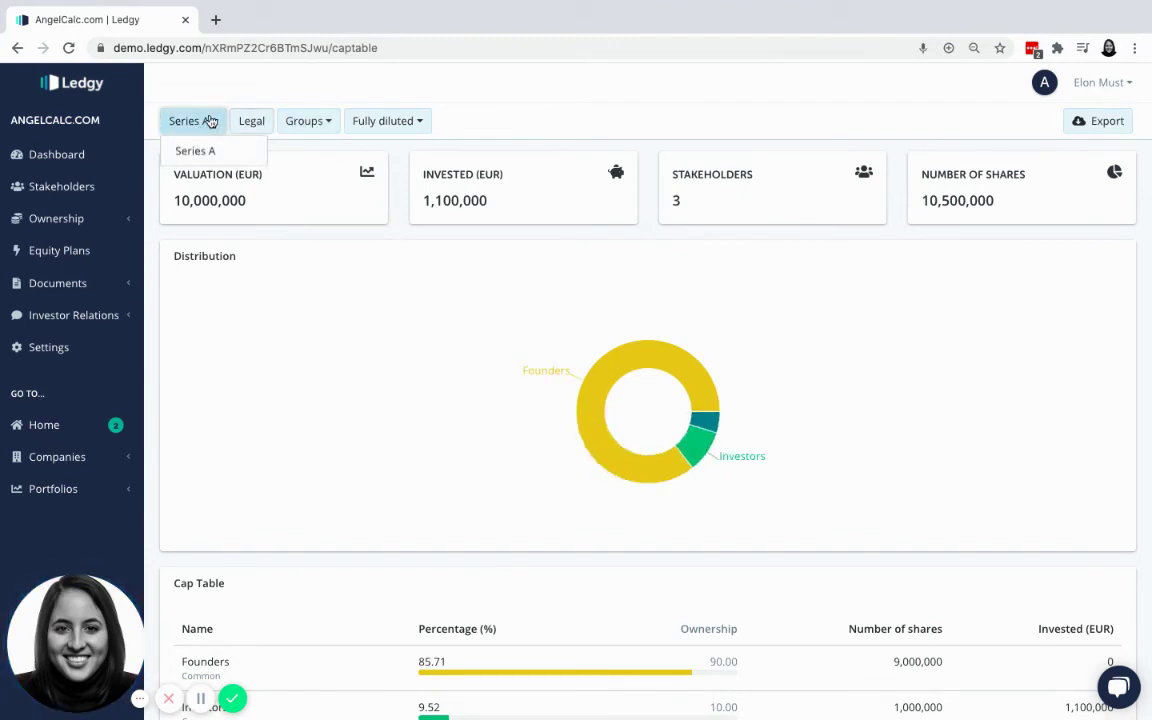
# Step: Switch the cap table back to the Ownership view, check the available rounds, and list it by Stakeholders
pyautogui.click(386, 121)
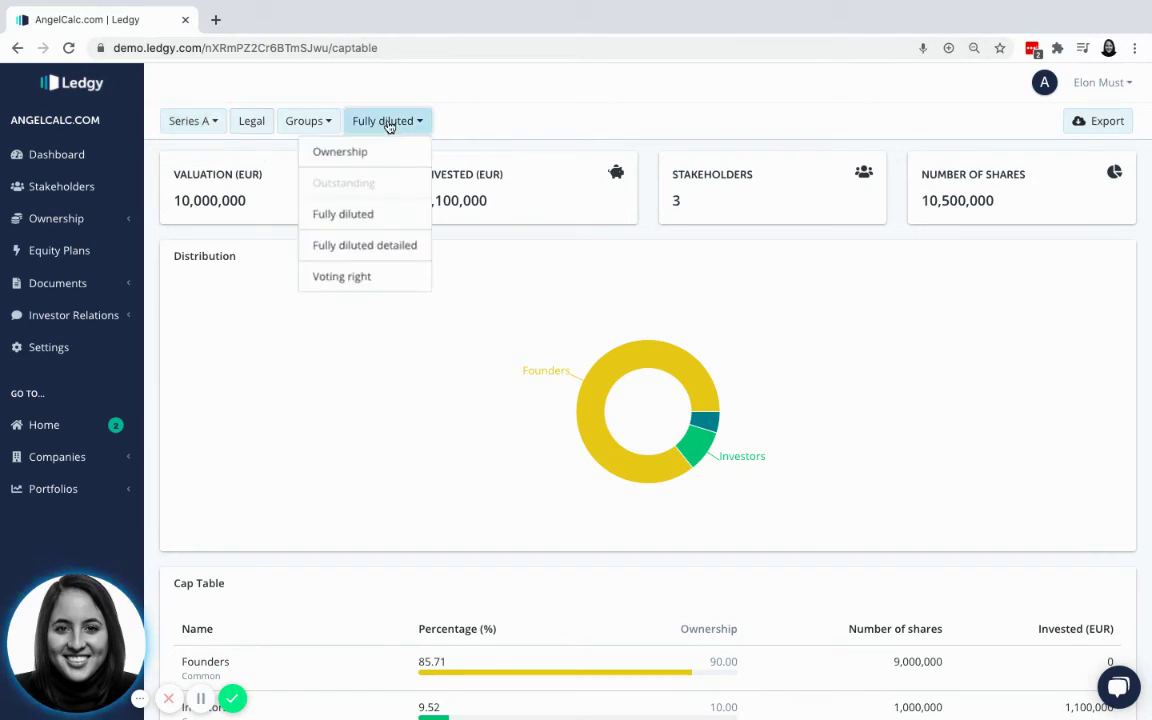
pyautogui.click(379, 157)
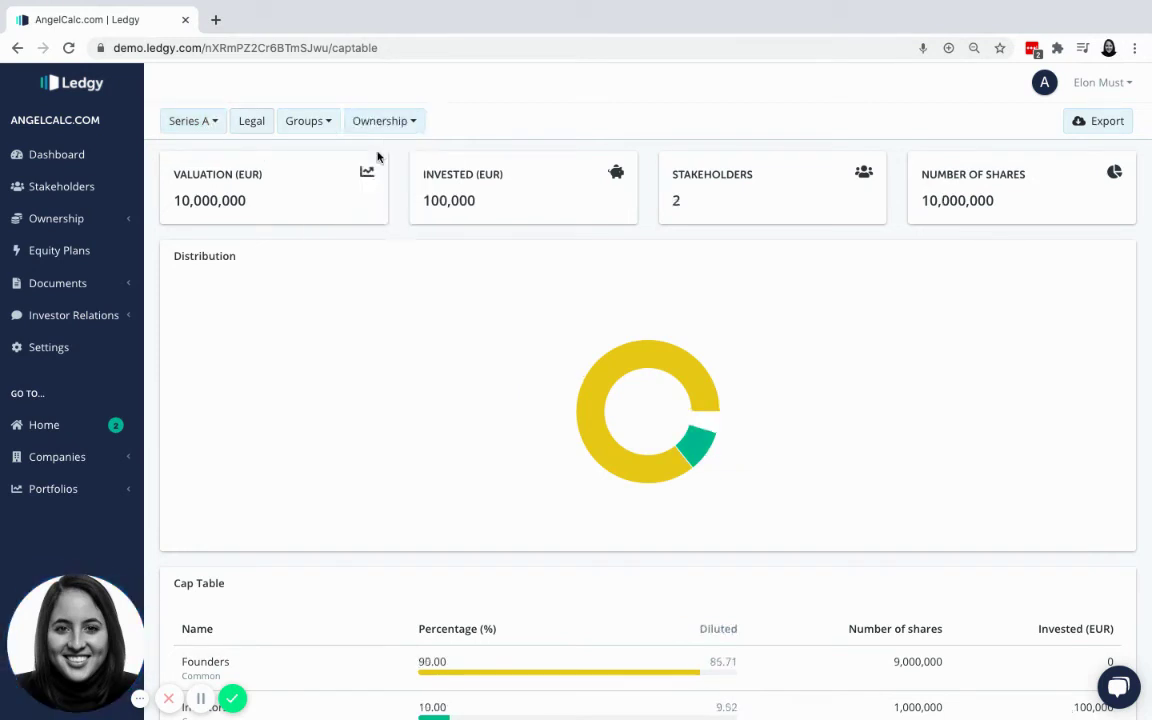
pyautogui.click(201, 121)
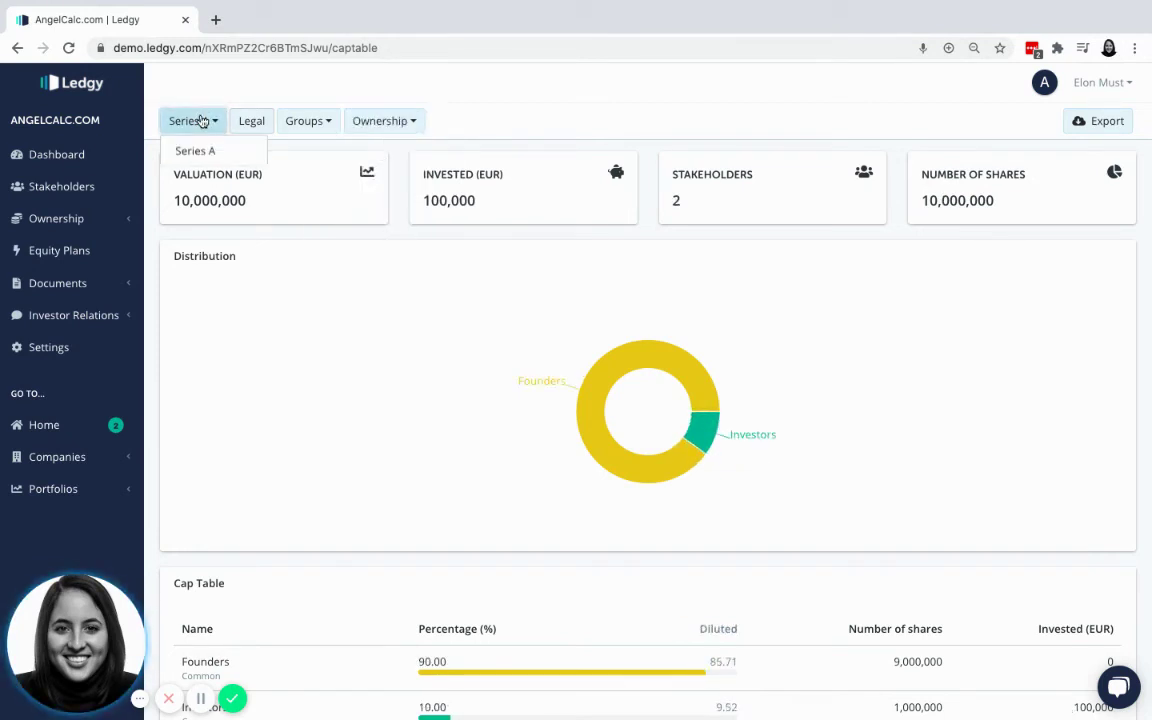
pyautogui.click(316, 122)
pyautogui.click(314, 152)
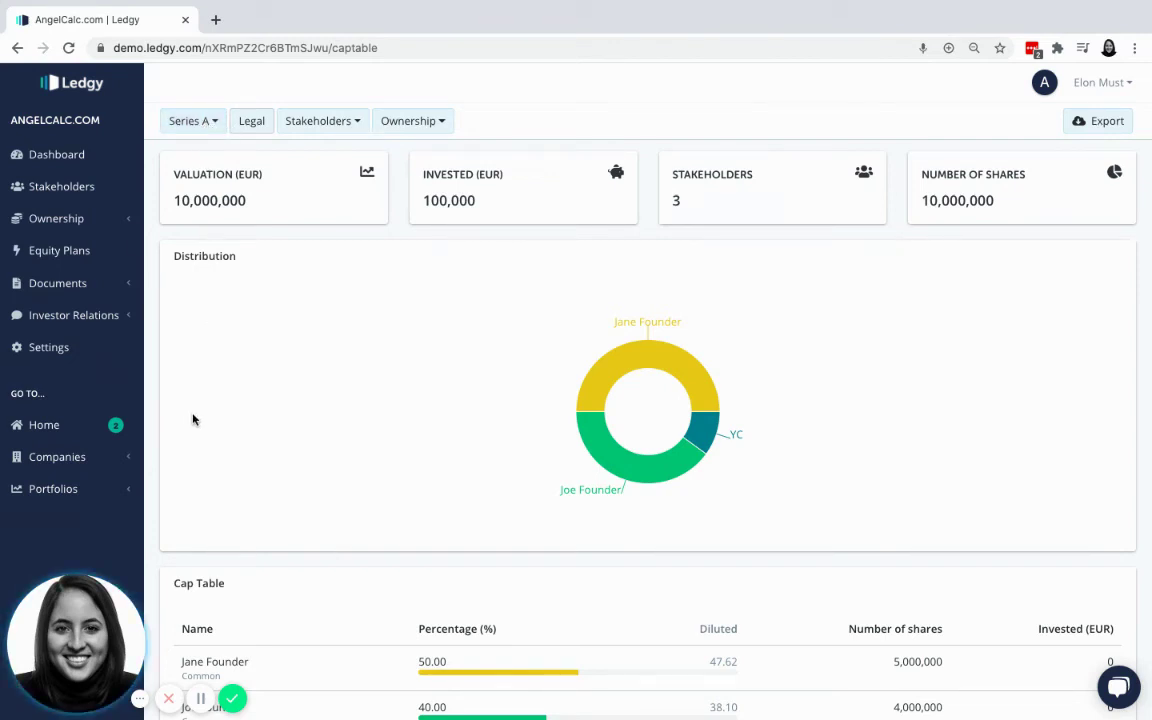
# Step: Open AngelCalc.com's data room to view its document folders
pyautogui.scroll(-1, 193, 420)
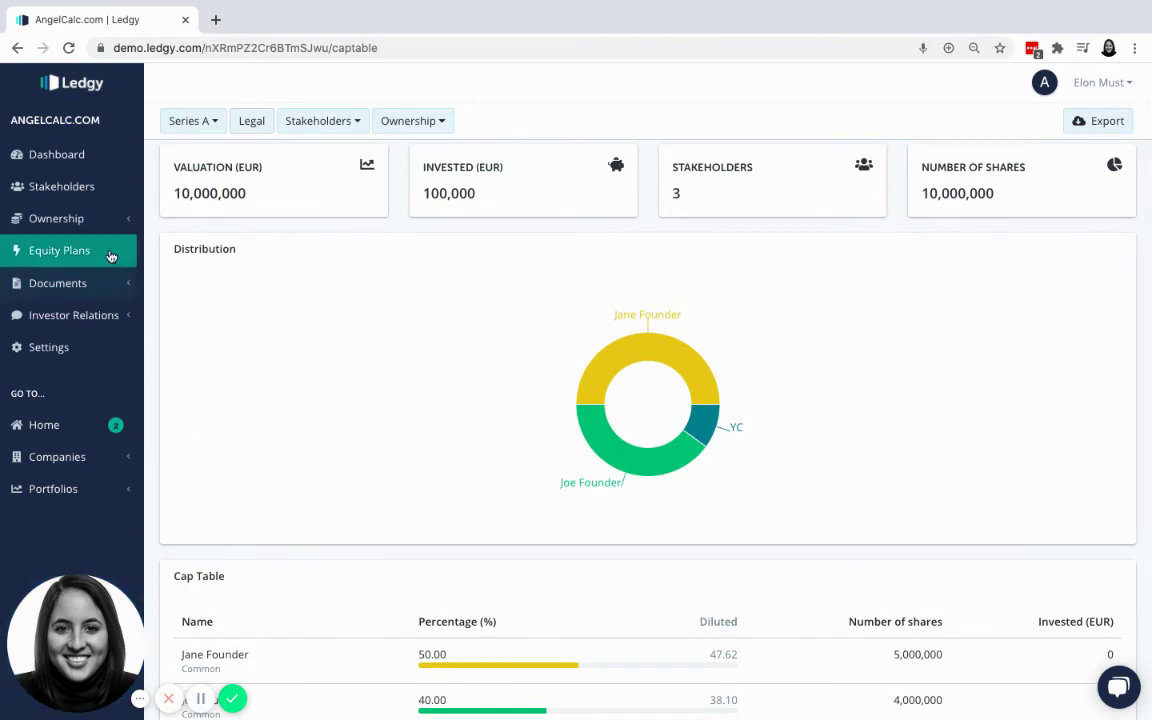
pyautogui.click(80, 285)
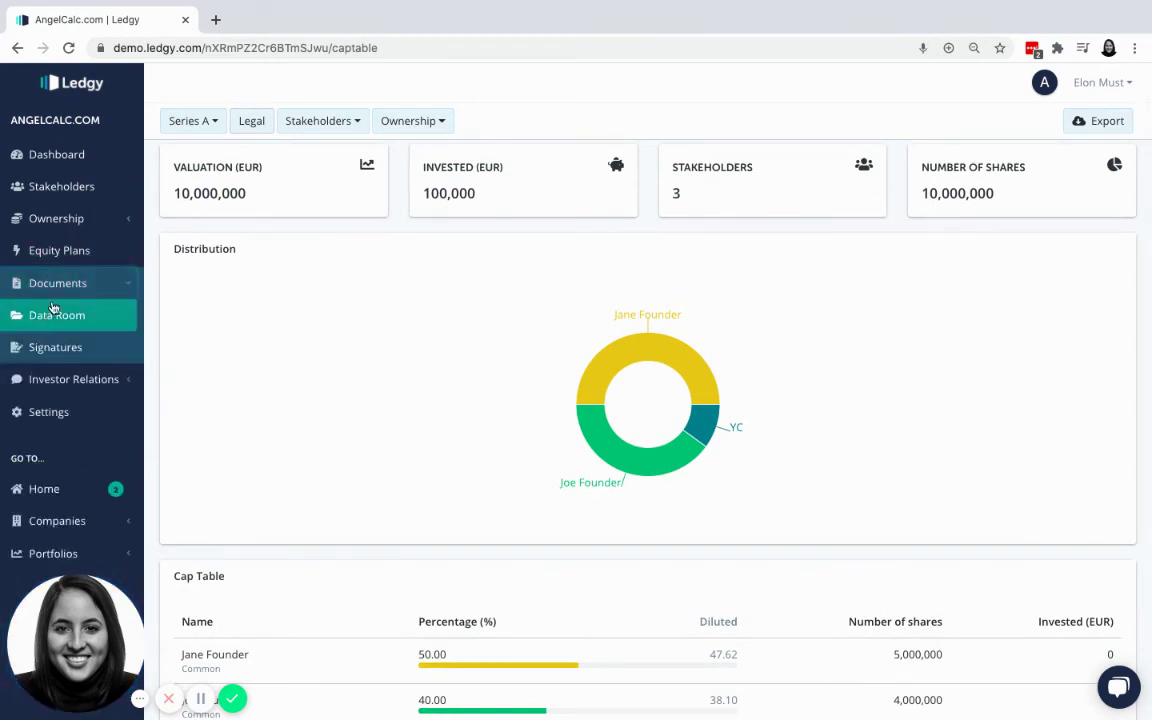
pyautogui.click(57, 314)
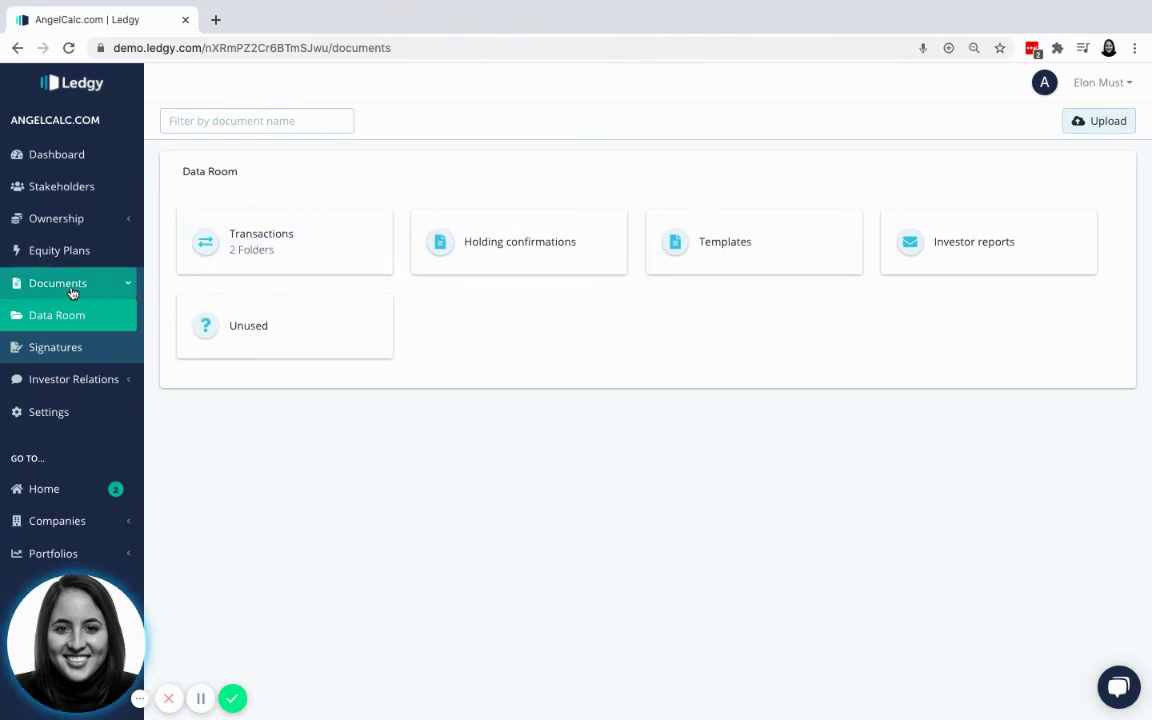
# Step: Open AngelCalc.com's ownership scenarios and add a new round to Scenario 1
pyautogui.click(133, 220)
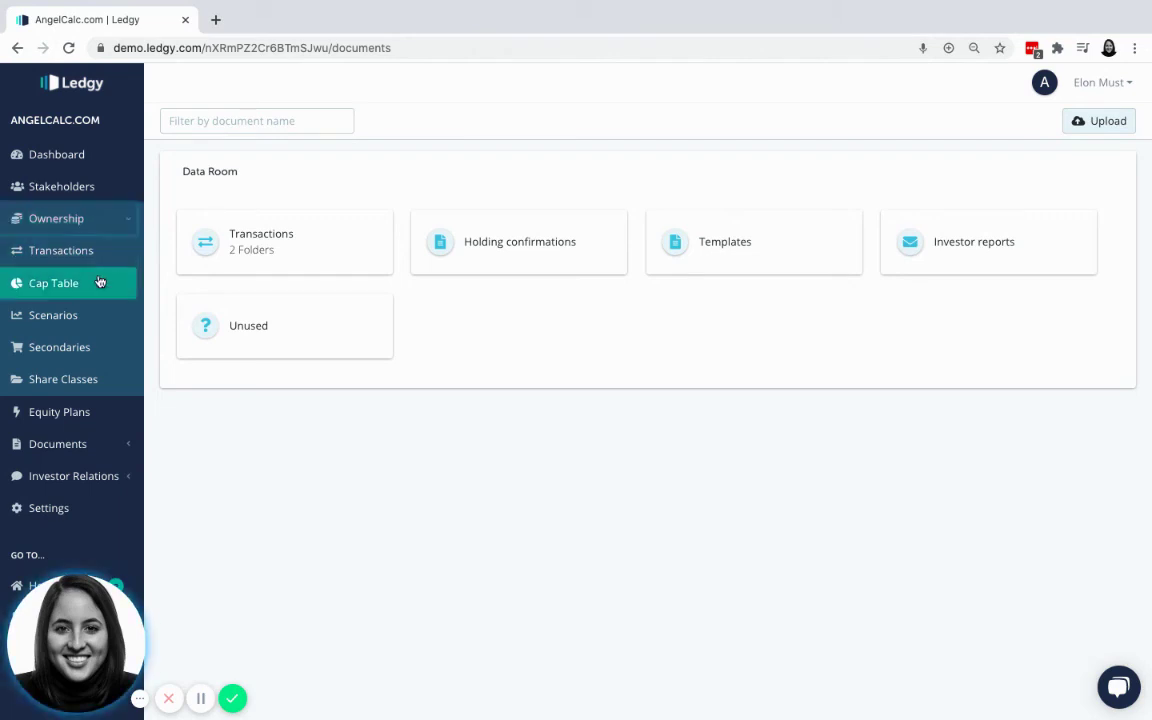
pyautogui.click(82, 326)
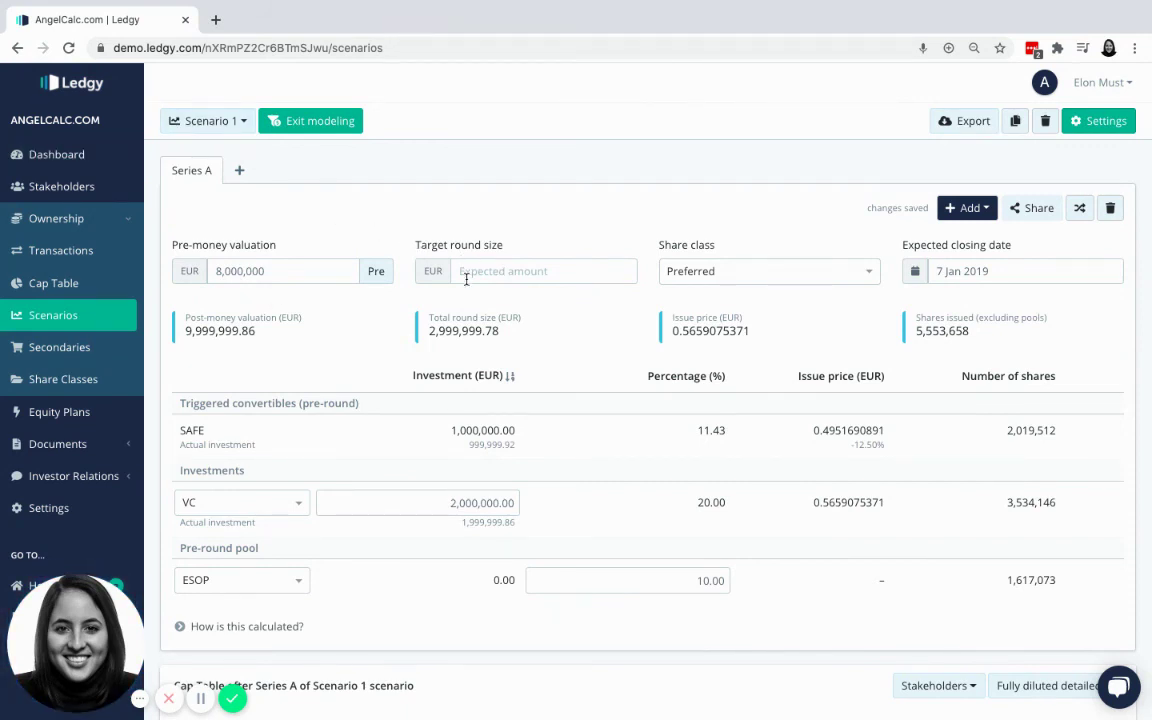
pyautogui.click(246, 172)
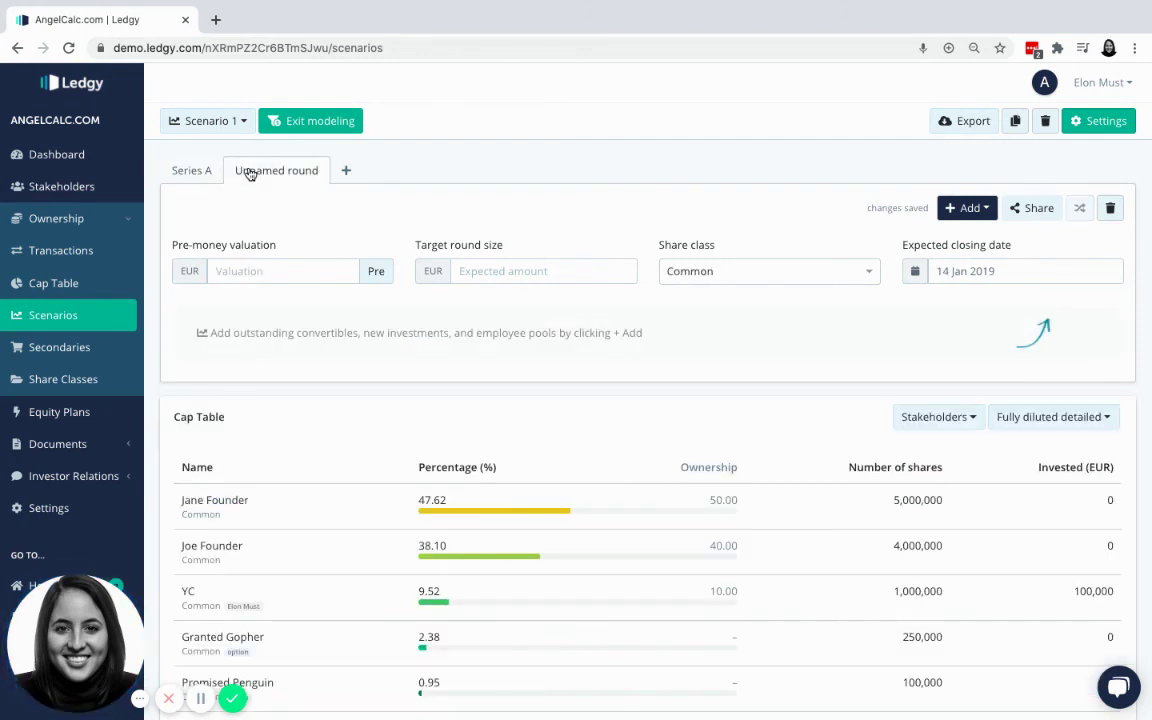
# Step: Return to the Series A round and set its target round size to EUR 1,000,000
pyautogui.click(179, 175)
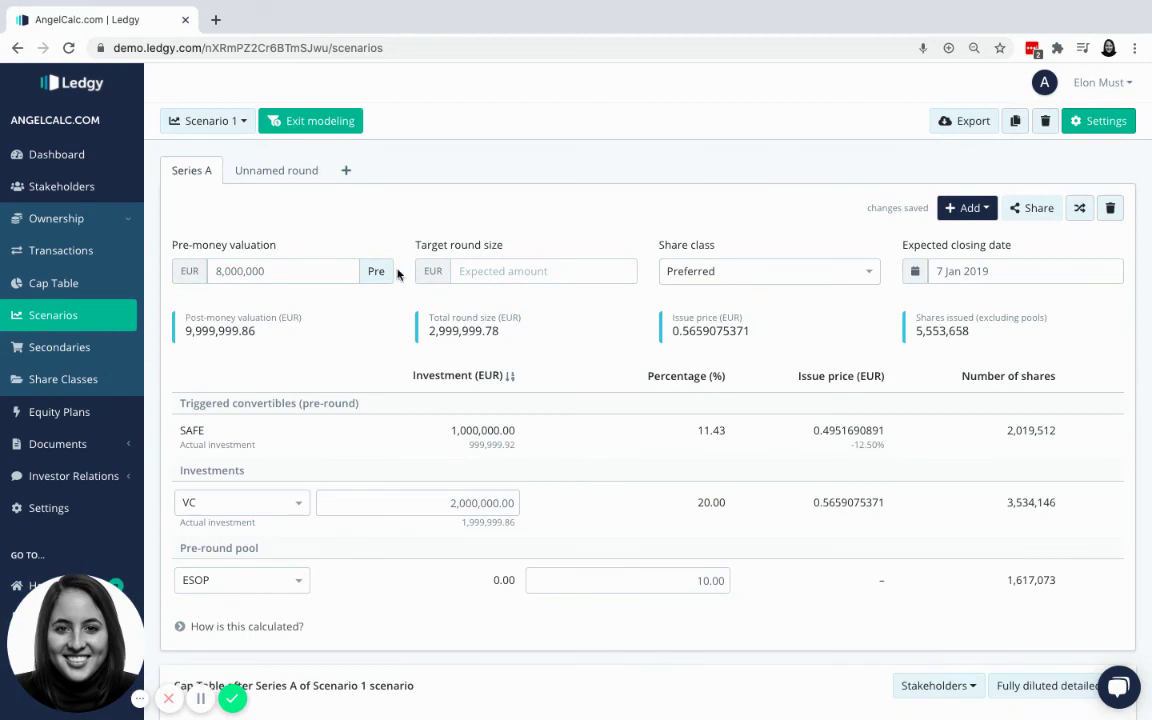
pyautogui.click(526, 274)
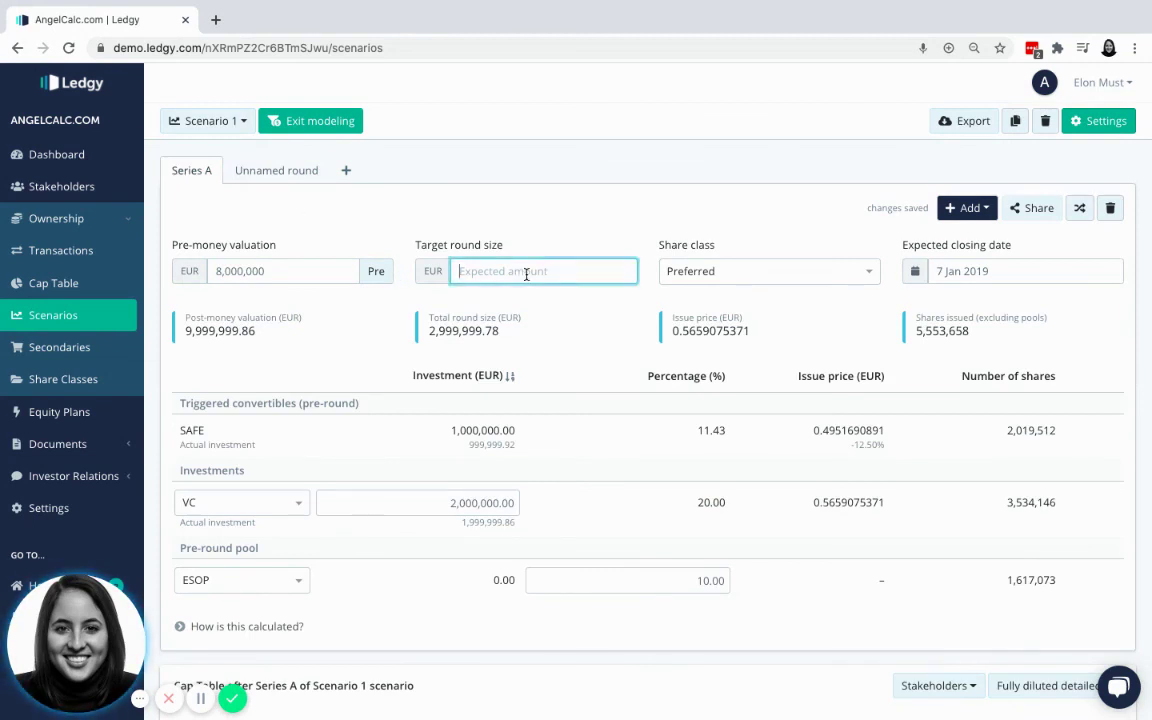
pyautogui.write('100,000')
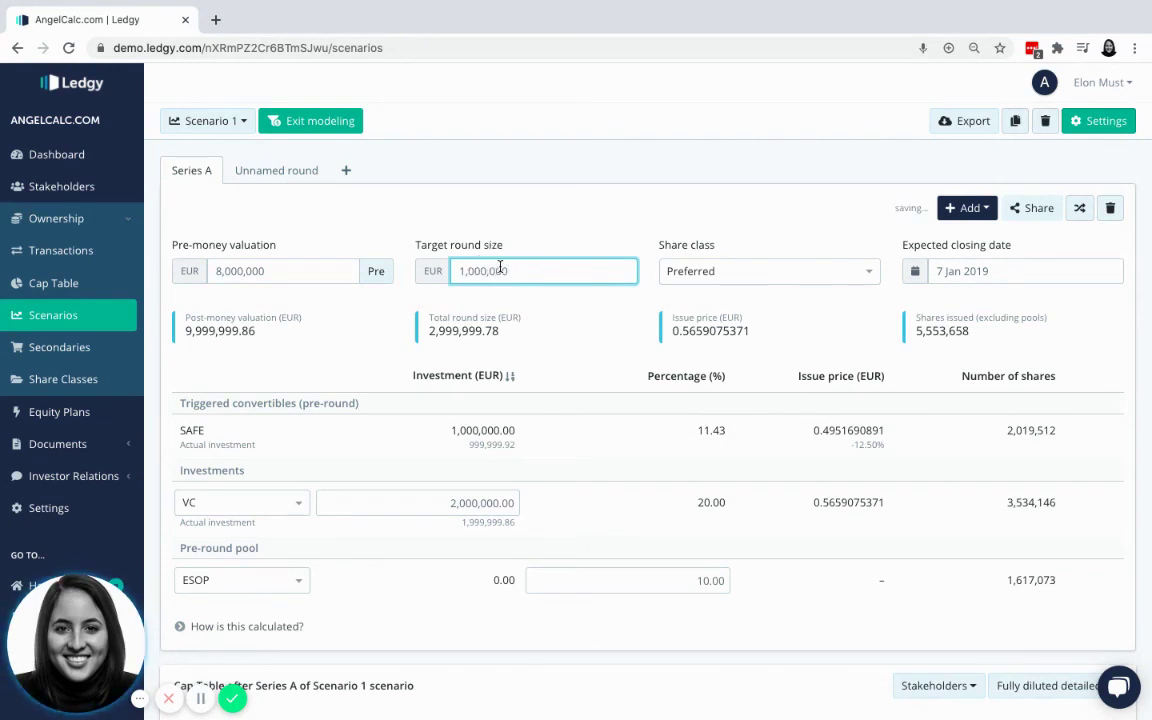
# Step: Check what can be added to the Series A round and examine the cap table after Series A
pyautogui.scroll(-1, 530, 305)
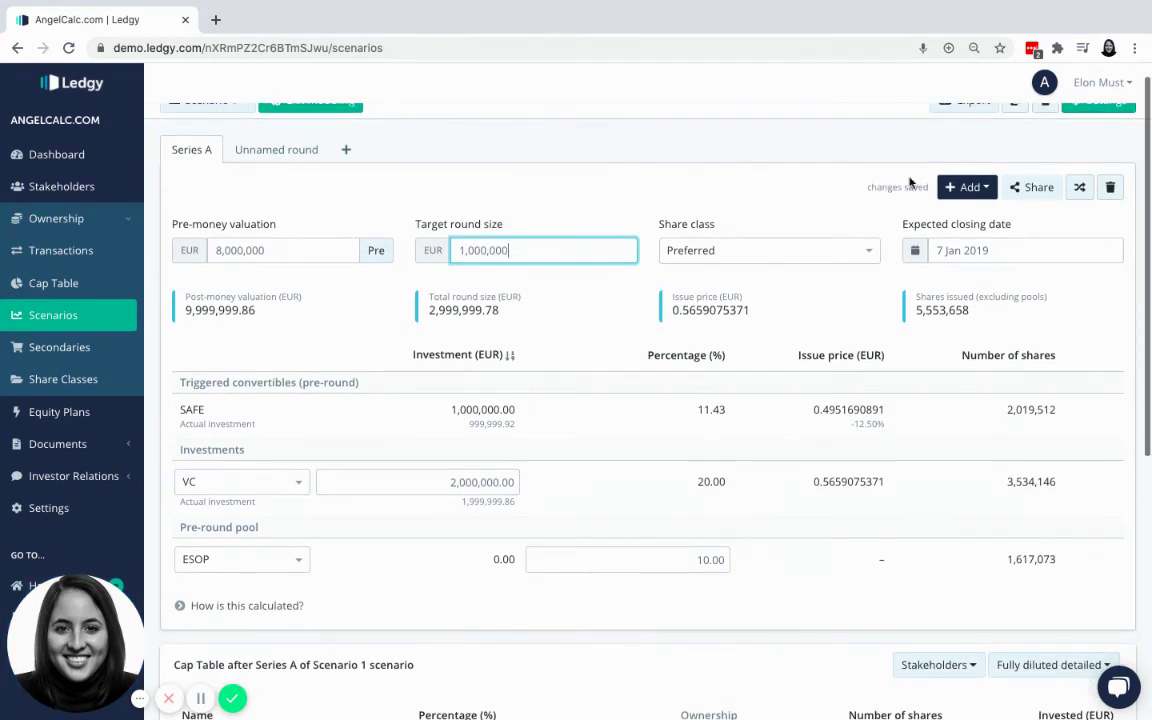
pyautogui.click(966, 187)
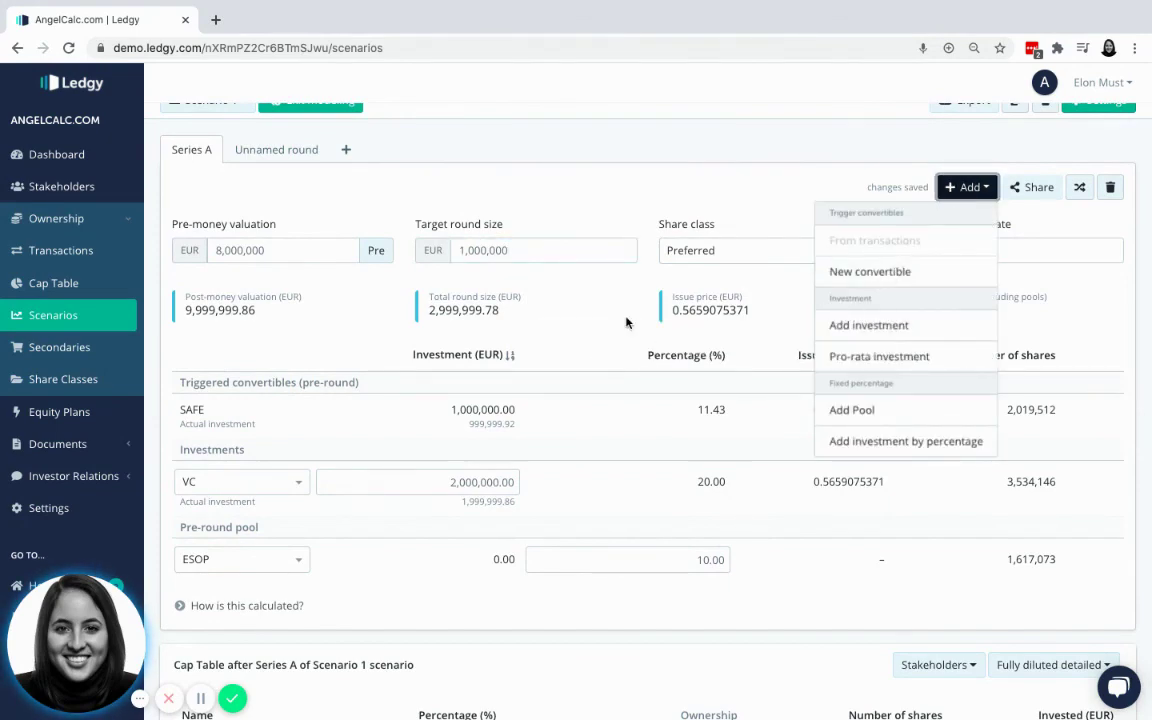
pyautogui.scroll(-5, 560, 314)
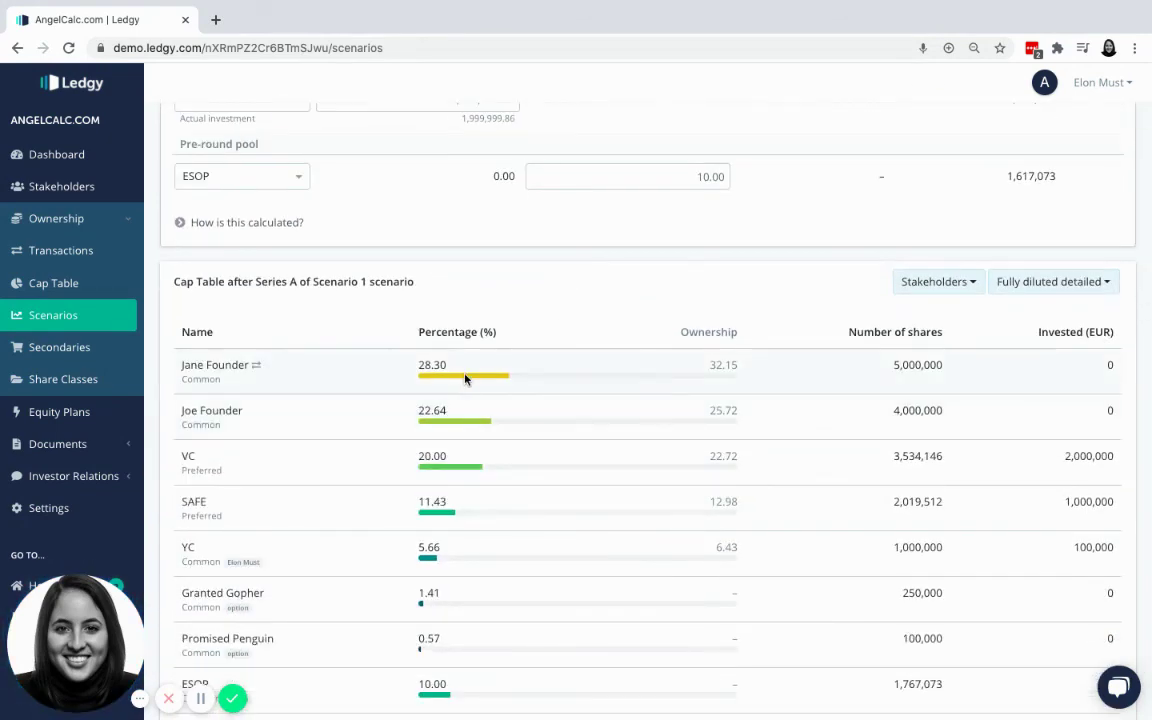
pyautogui.scroll(-1, 464, 554)
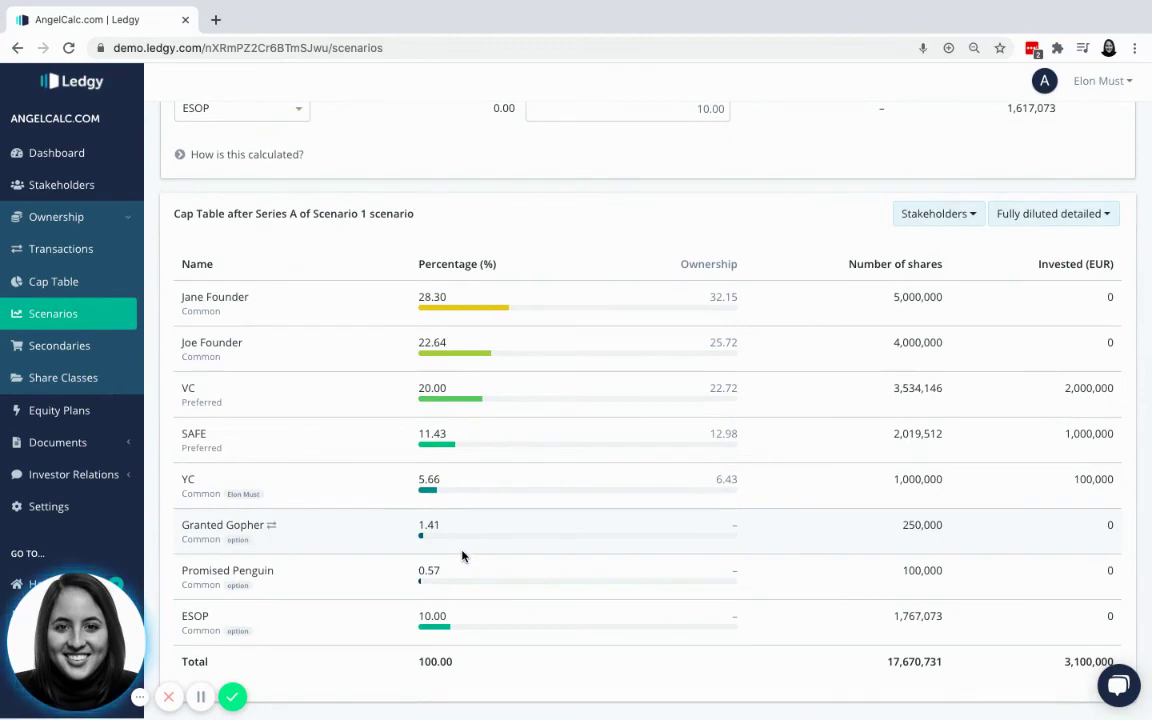
pyautogui.scroll(1, 462, 556)
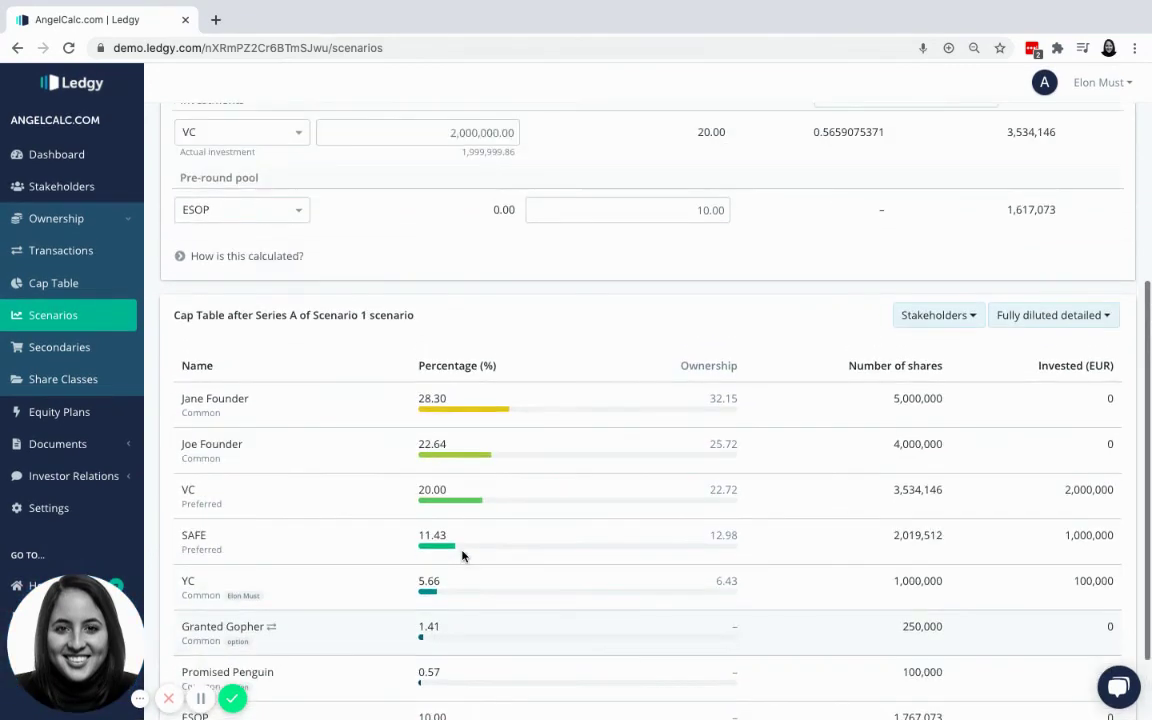
pyautogui.scroll(4, 462, 556)
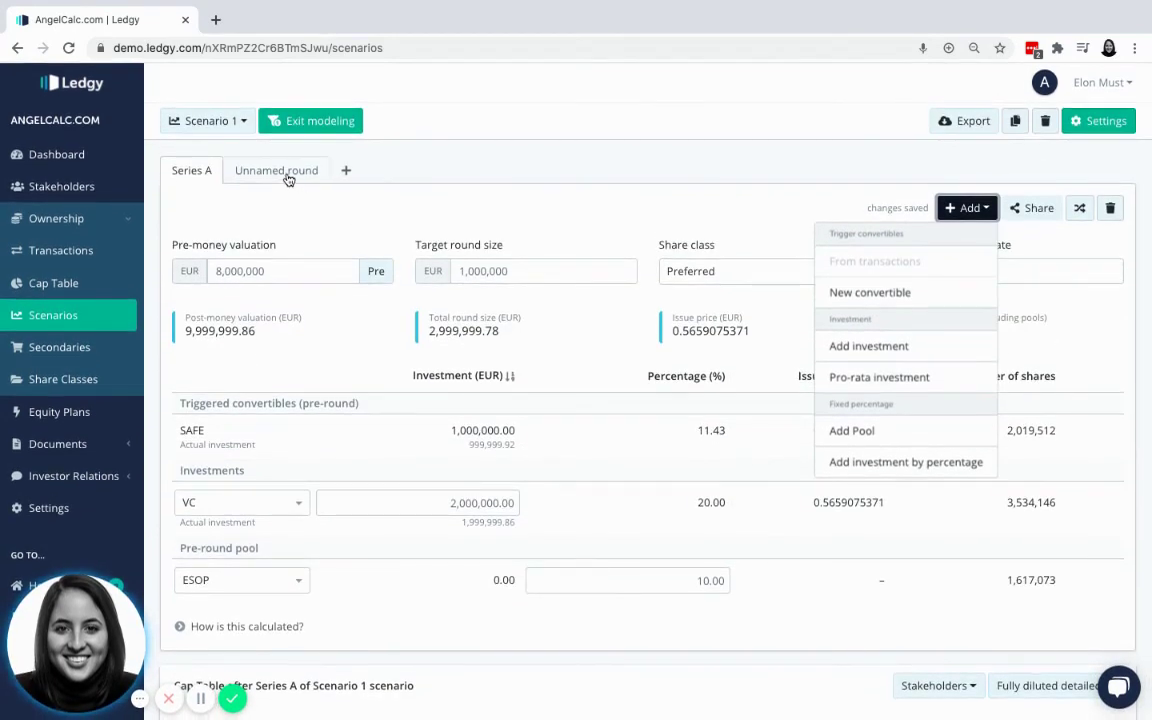
pyautogui.click(570, 214)
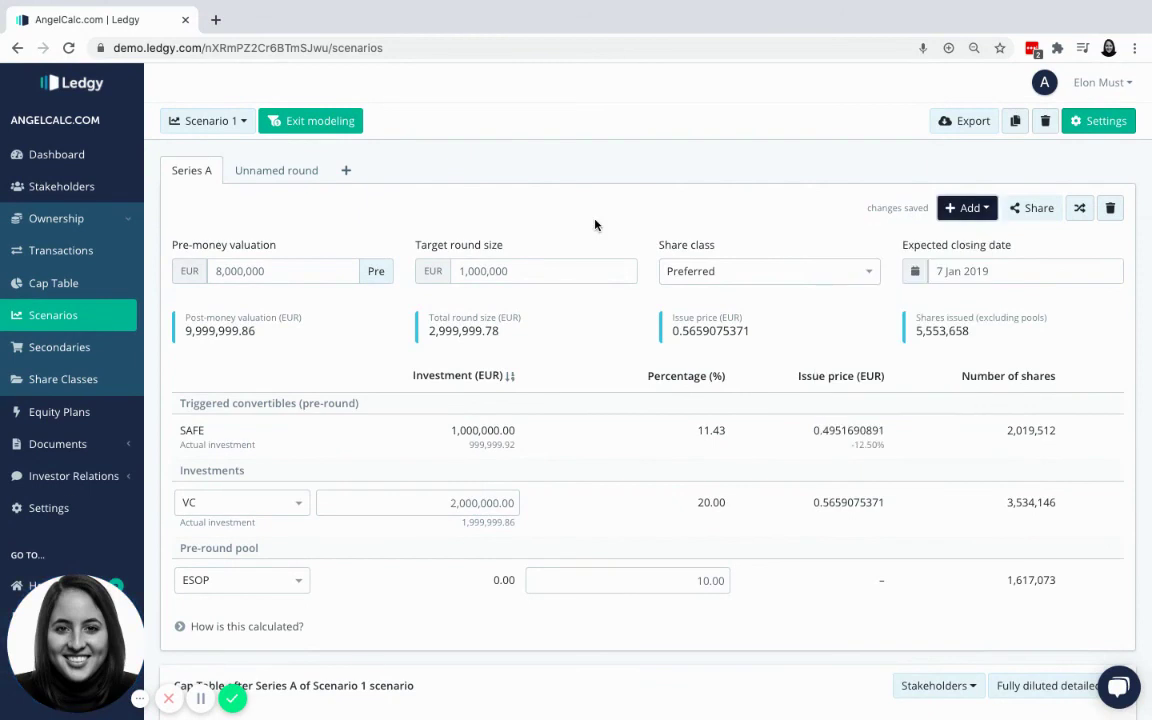
# Step: View the options for sharing the Series A deal with potential investors, and close them without saving
pyautogui.click(1018, 216)
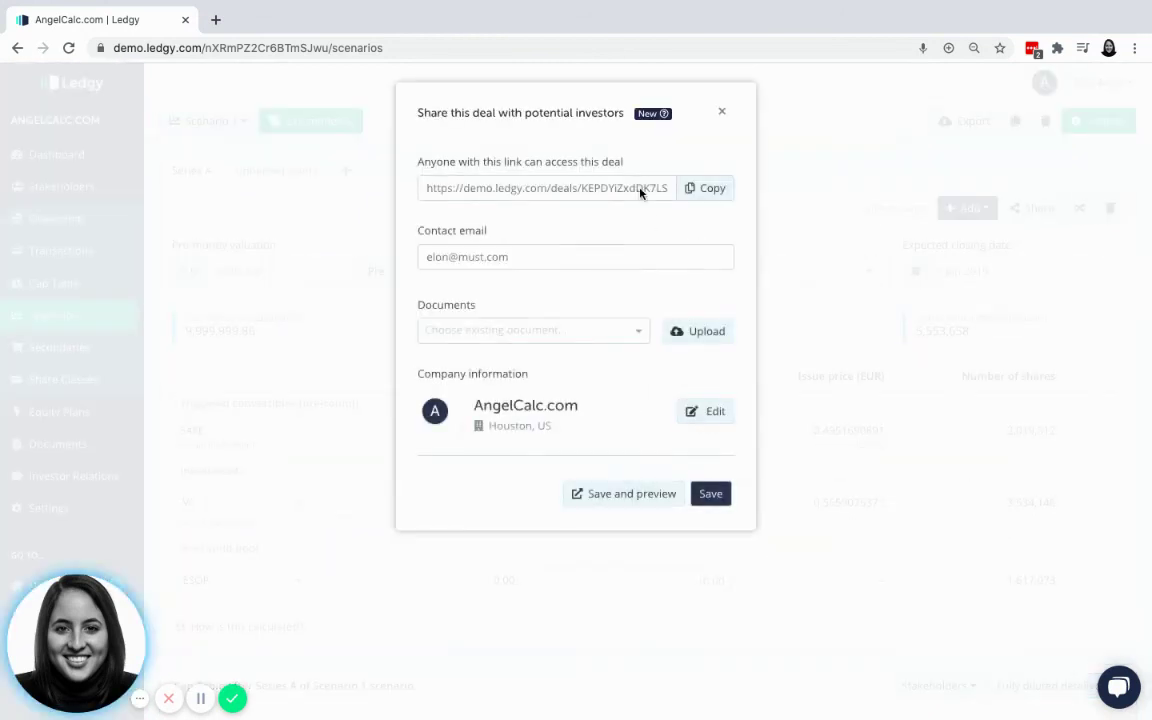
pyautogui.click(722, 112)
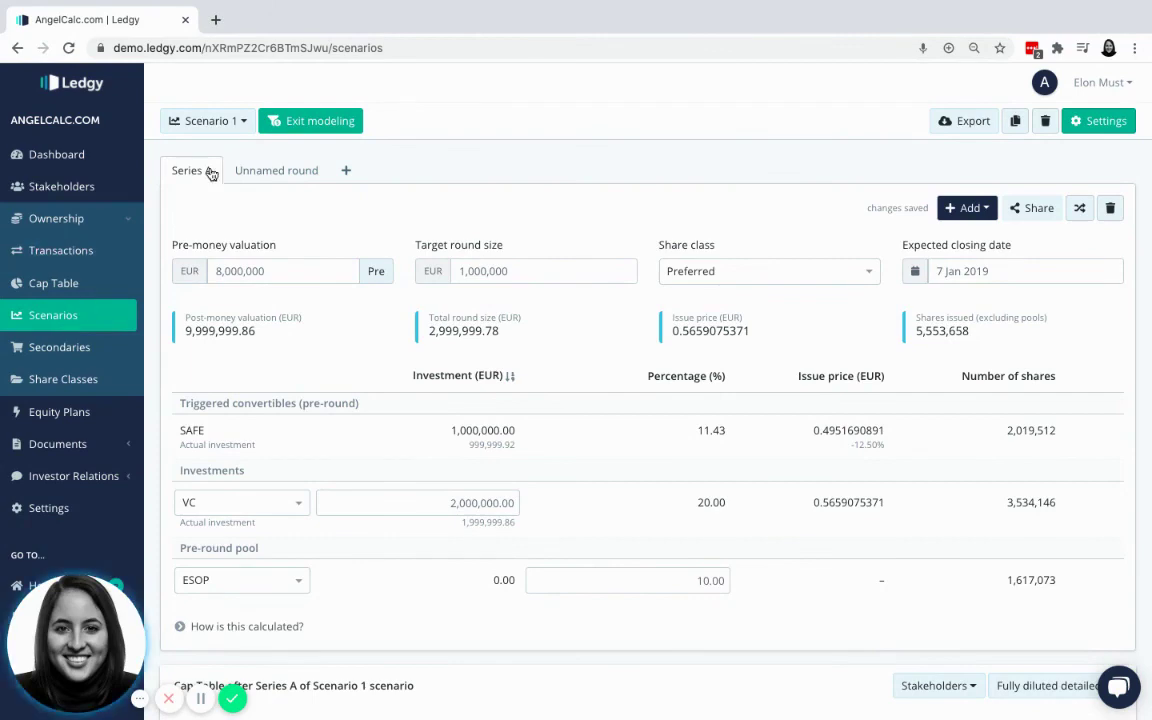
# Step: Show exit modeling for Series A, examine the payout chart and stakeholder returns, and go back to the home page
pyautogui.click(321, 126)
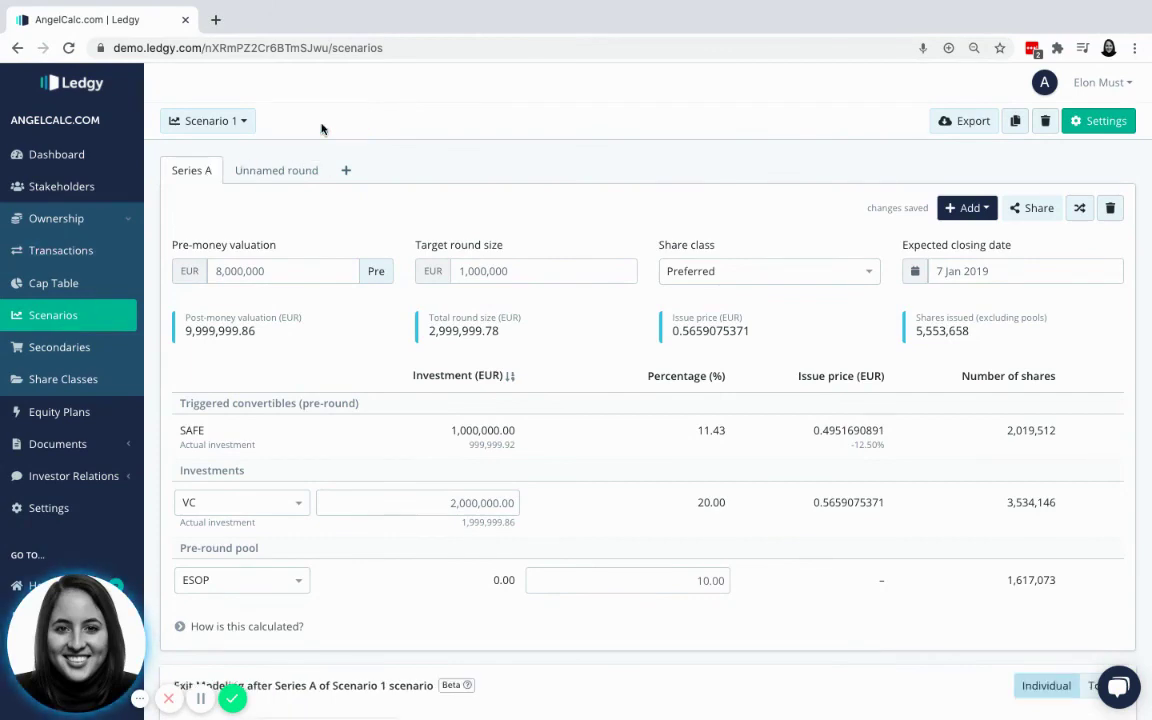
pyautogui.scroll(-6, 321, 128)
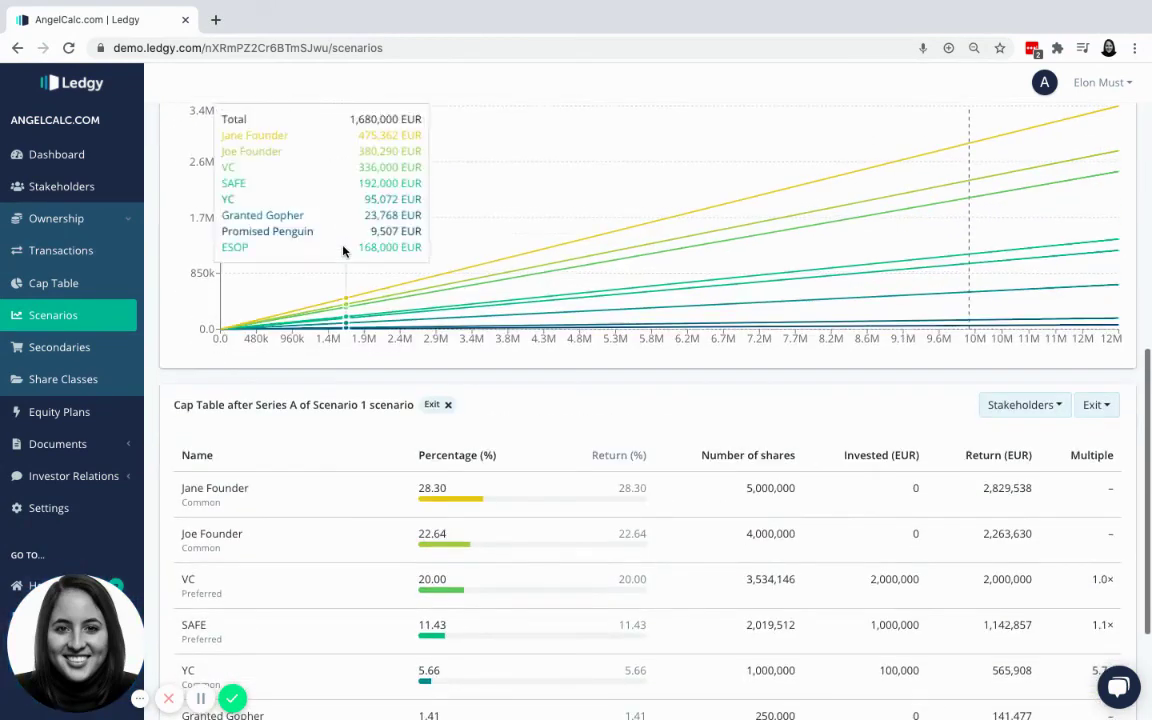
pyautogui.scroll(1, 317, 240)
pyautogui.scroll(-2, 317, 240)
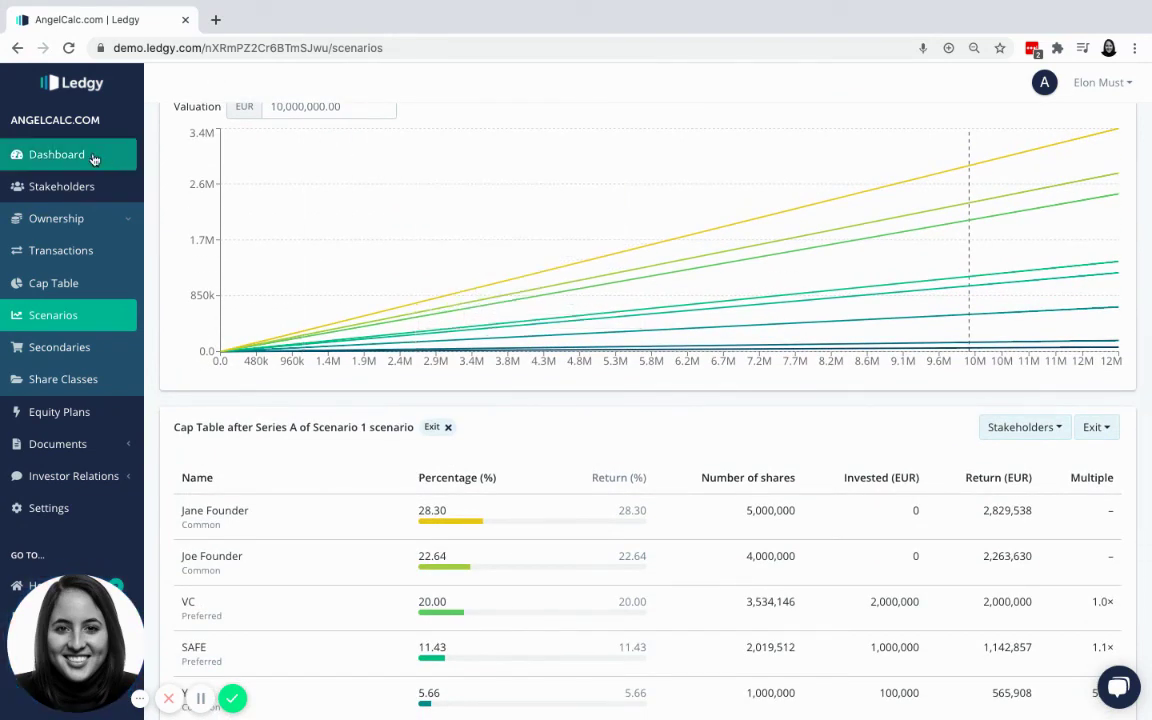
pyautogui.click(91, 92)
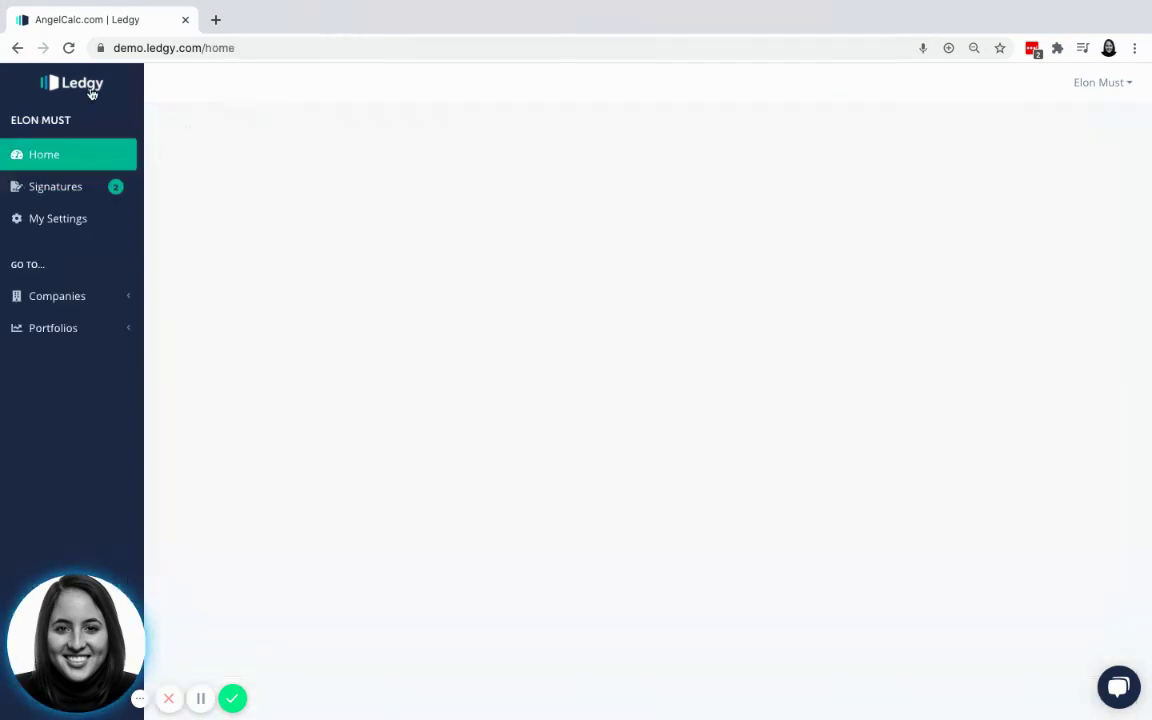